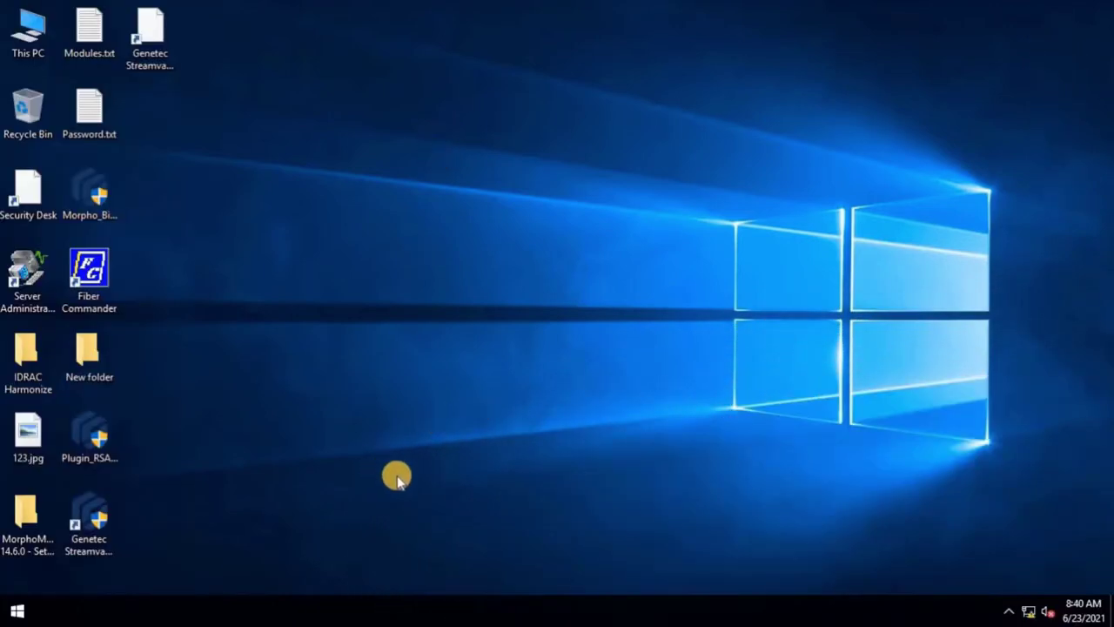
pyautogui.click(26, 614)
pyautogui.write('int')
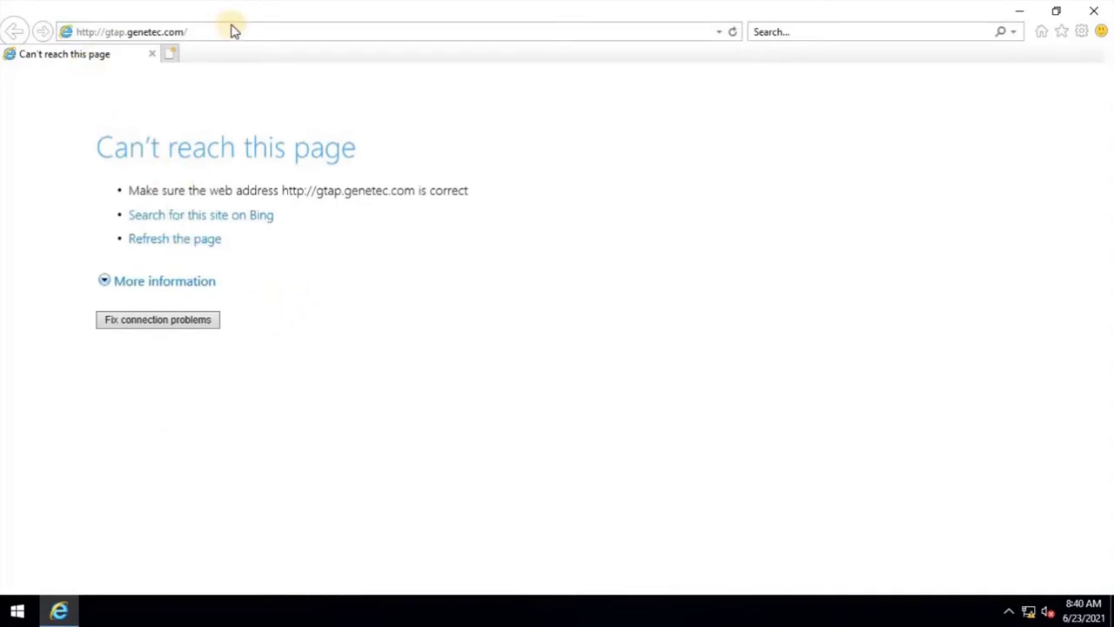
pyautogui.click(233, 32)
pyautogui.press('BackSpace')
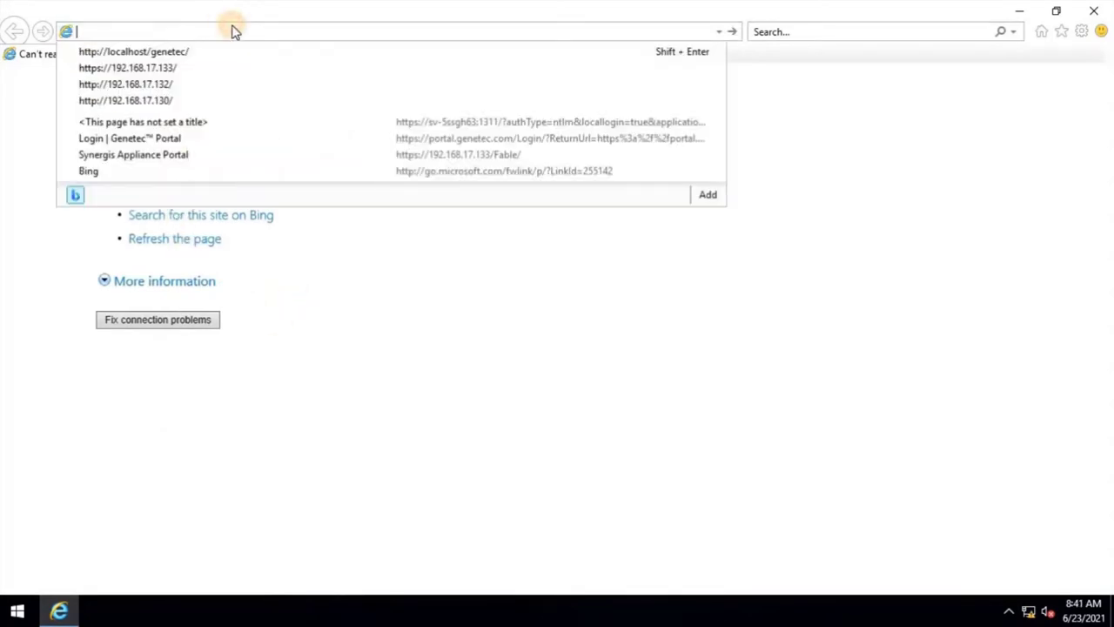
pyautogui.press('Down')
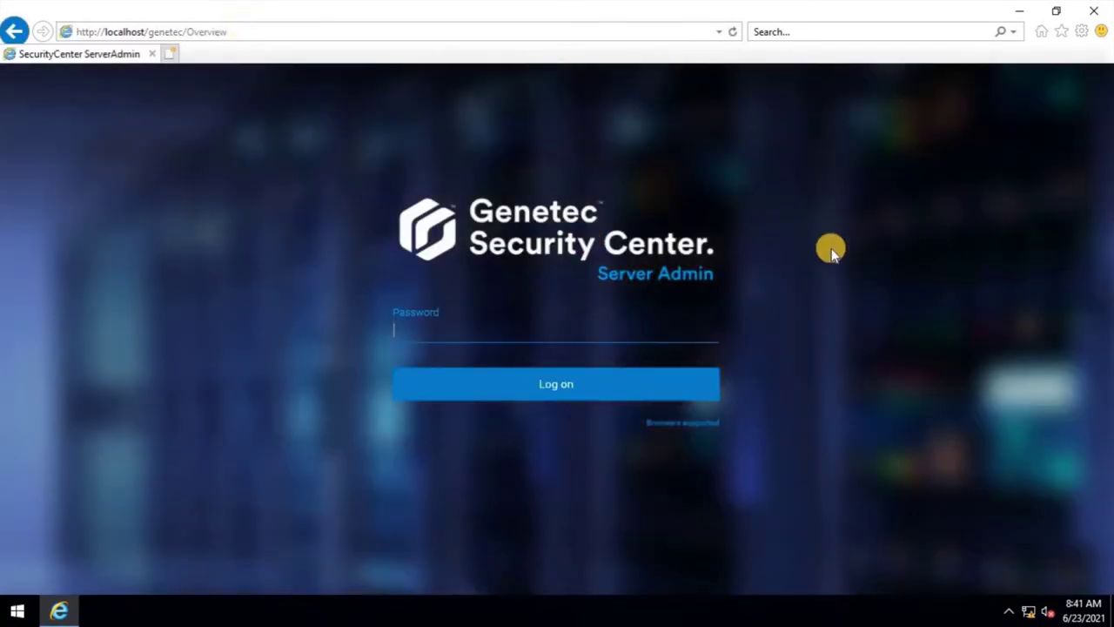
pyautogui.click(550, 389)
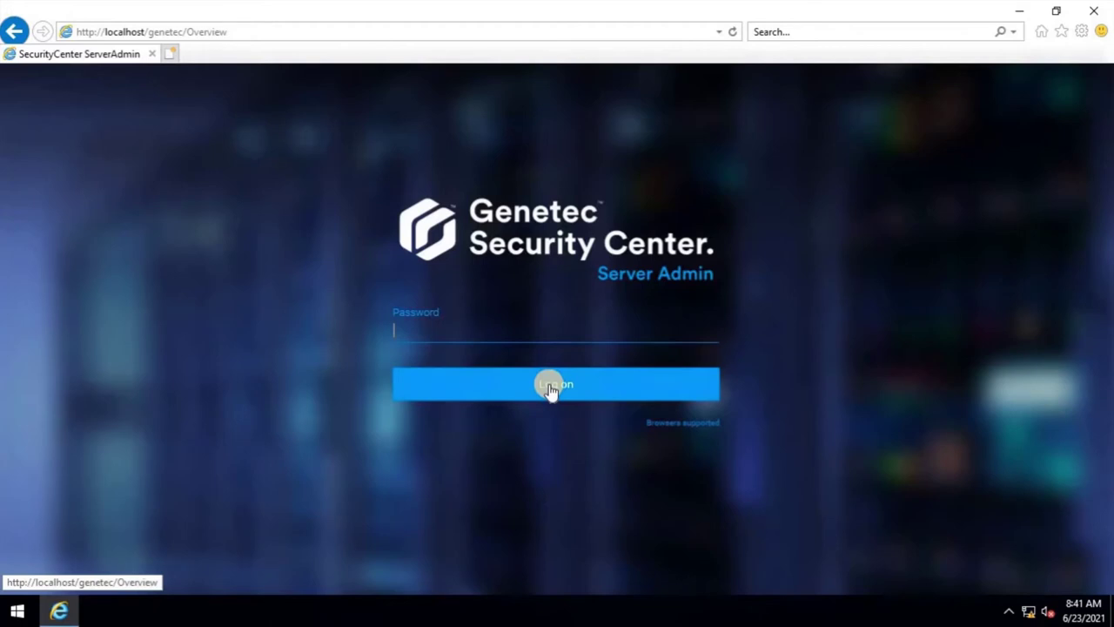
pyautogui.click(550, 389)
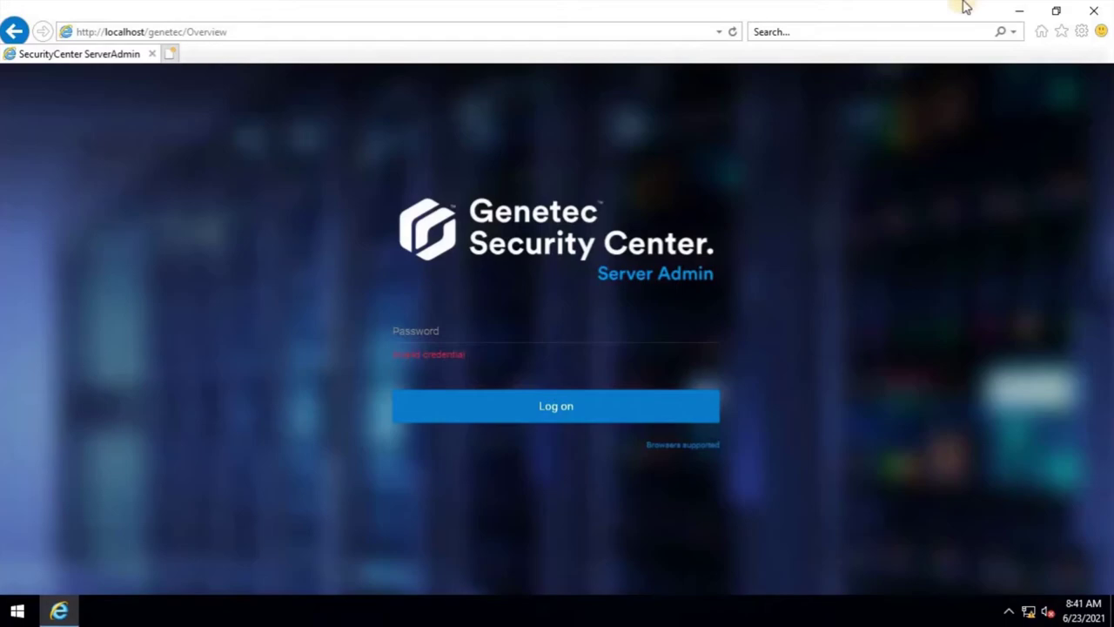
# Close the browser and browse to C:\Program Files (x86)\Genetec Security Center 5.10\ConfigurationFiles
pyautogui.click(1094, 10)
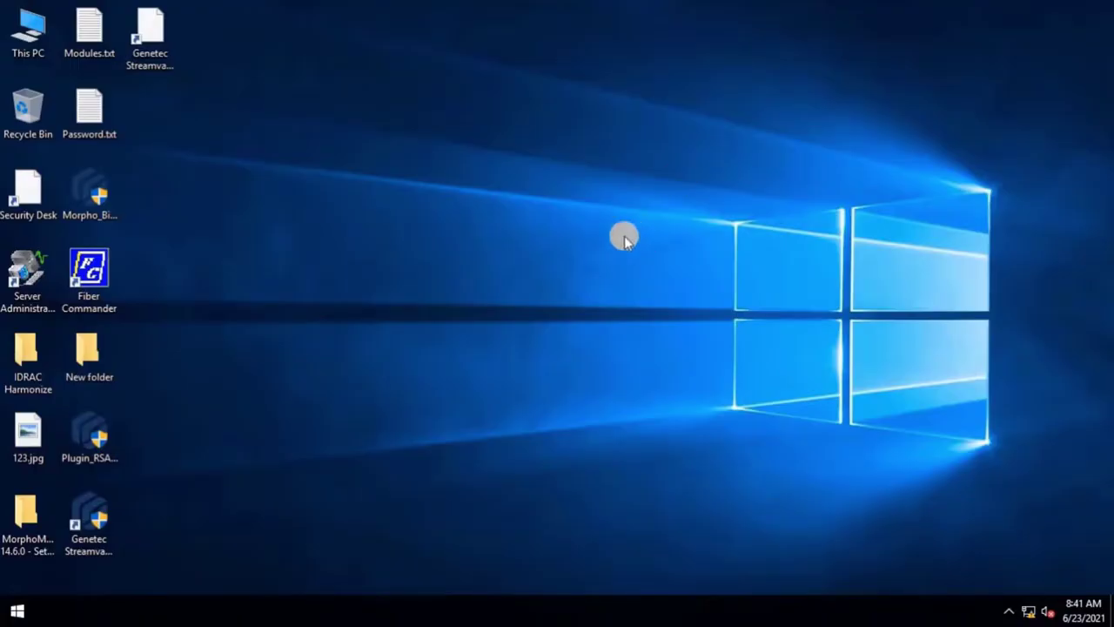
pyautogui.click(40, 49)
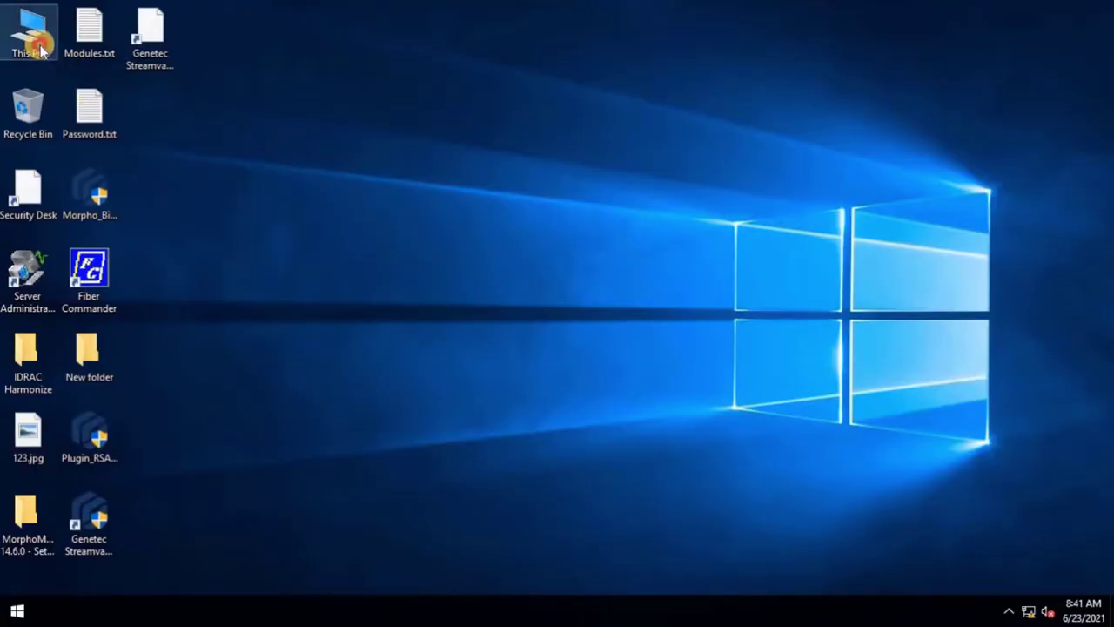
pyautogui.click(40, 49)
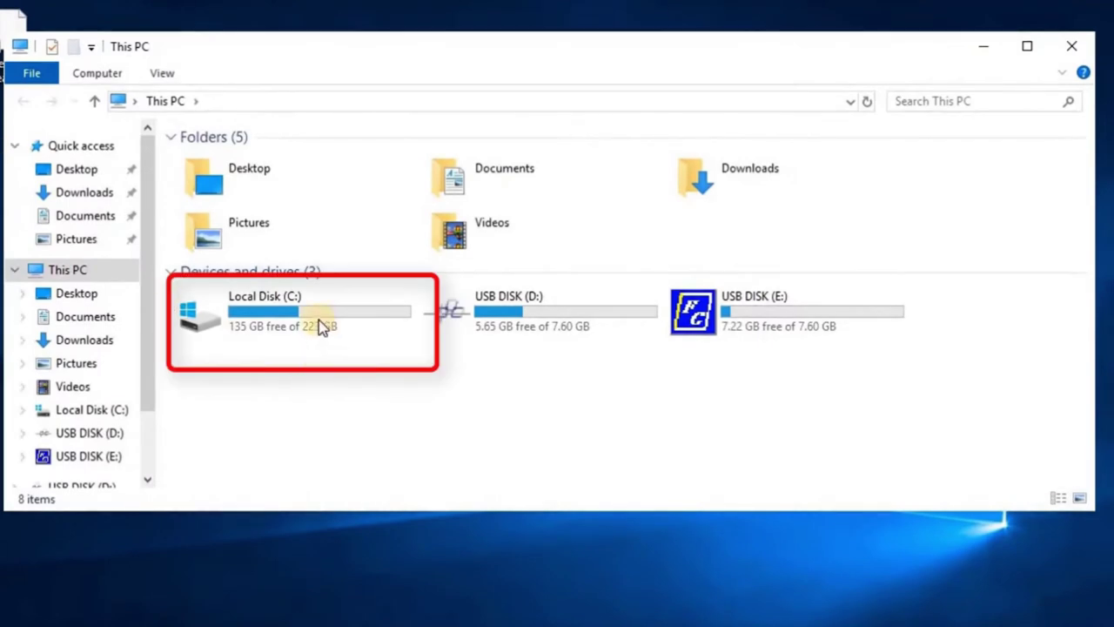
pyautogui.doubleClick(319, 320)
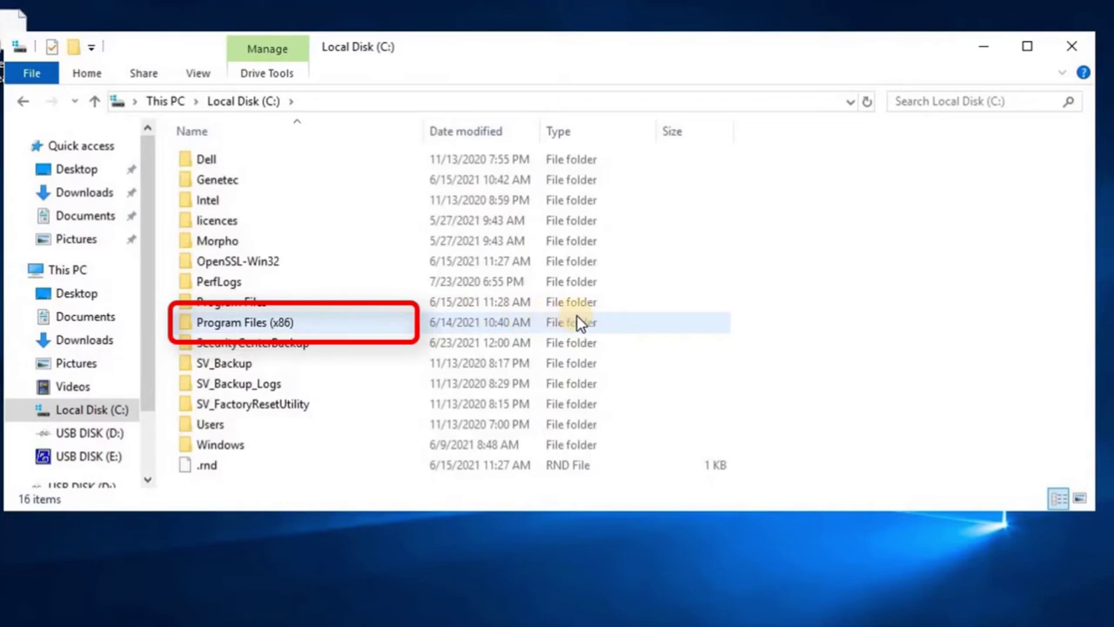
pyautogui.doubleClick(311, 324)
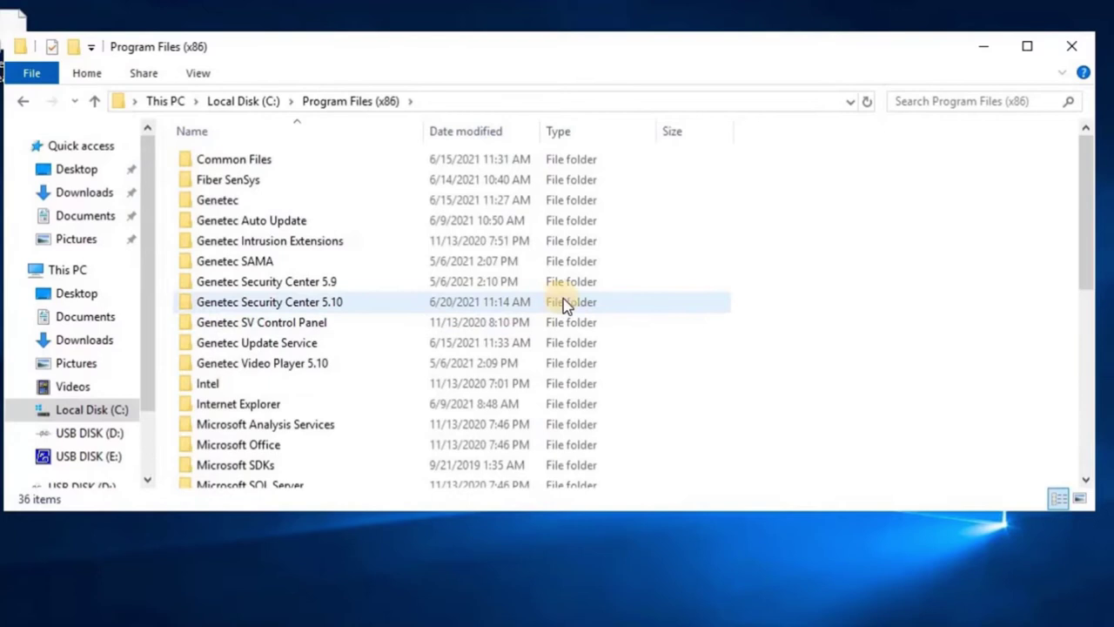
pyautogui.click(599, 306)
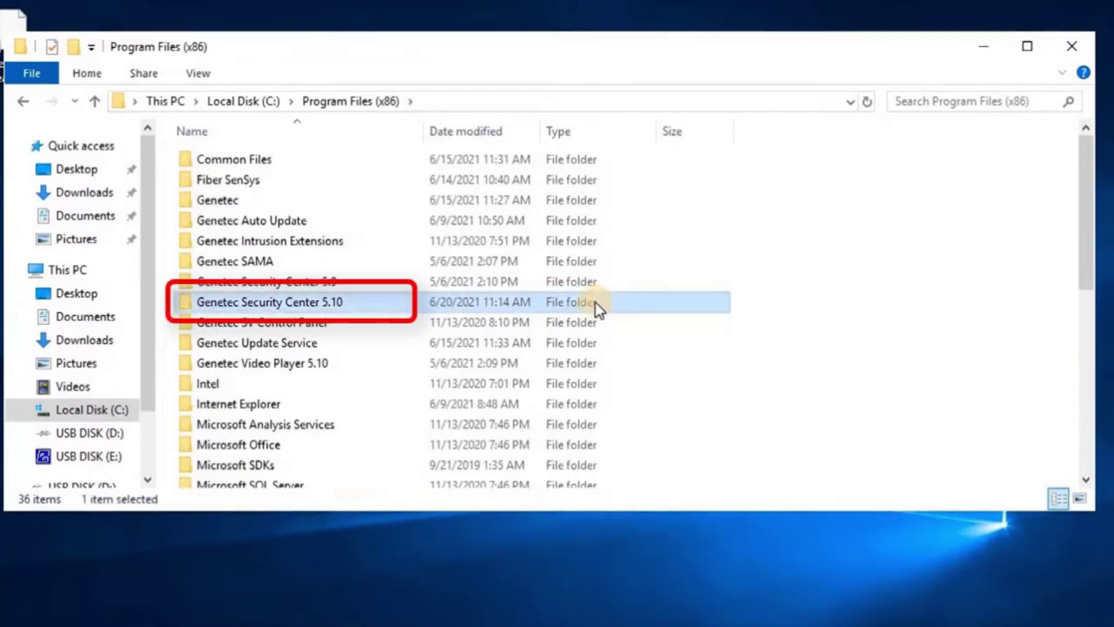
pyautogui.doubleClick(378, 306)
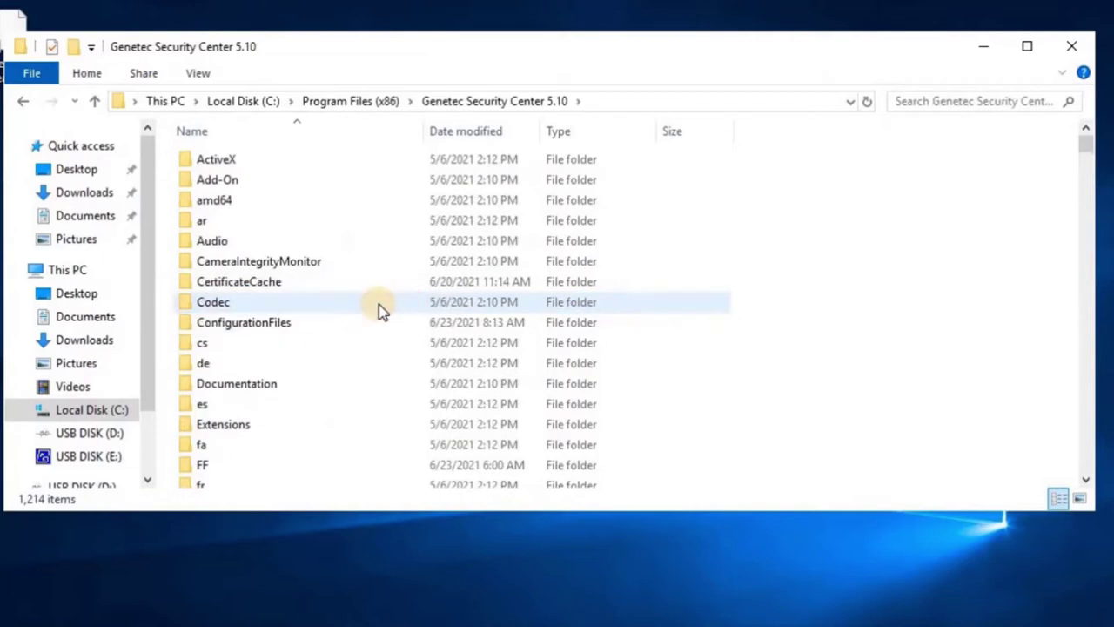
pyautogui.doubleClick(334, 328)
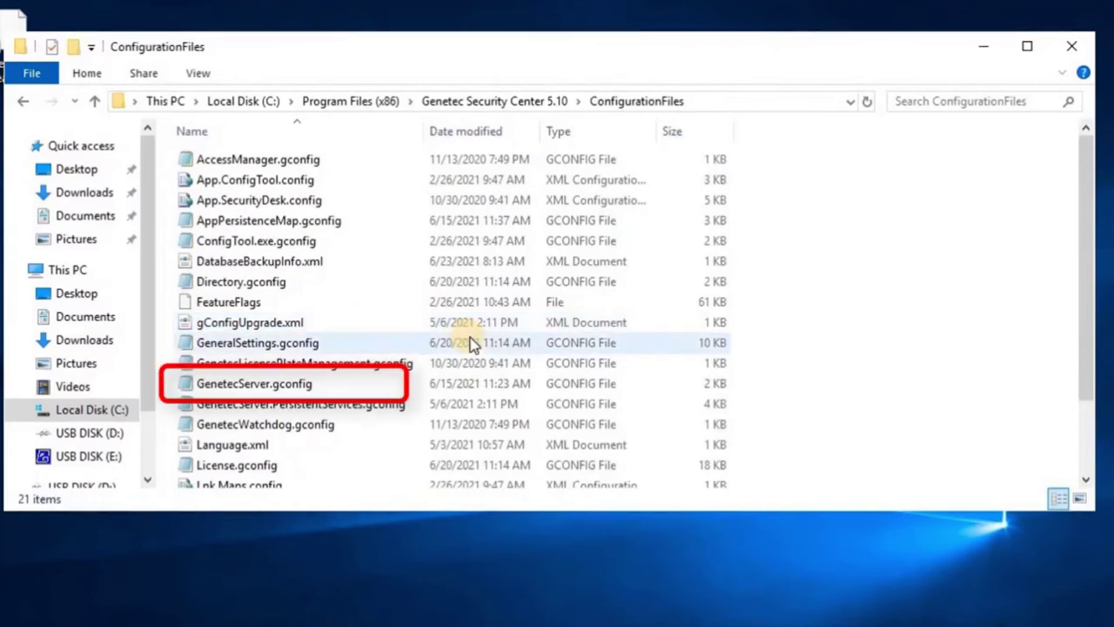
# Copy GenetecServer.gconfig from ConfigurationFiles onto the desktop
pyautogui.click(331, 389)
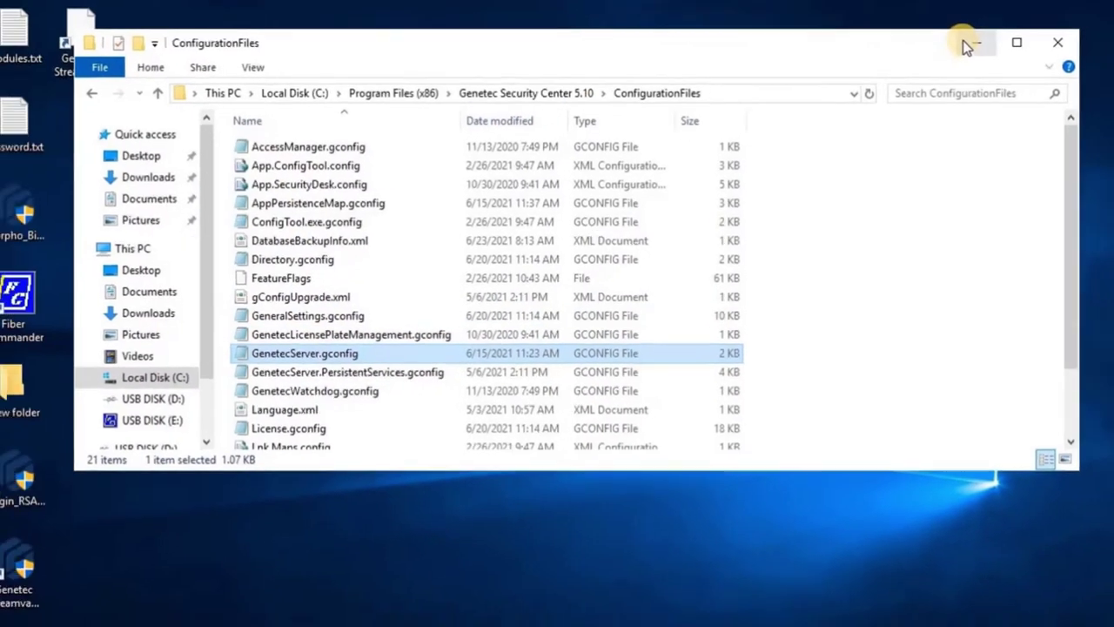
pyautogui.click(966, 42)
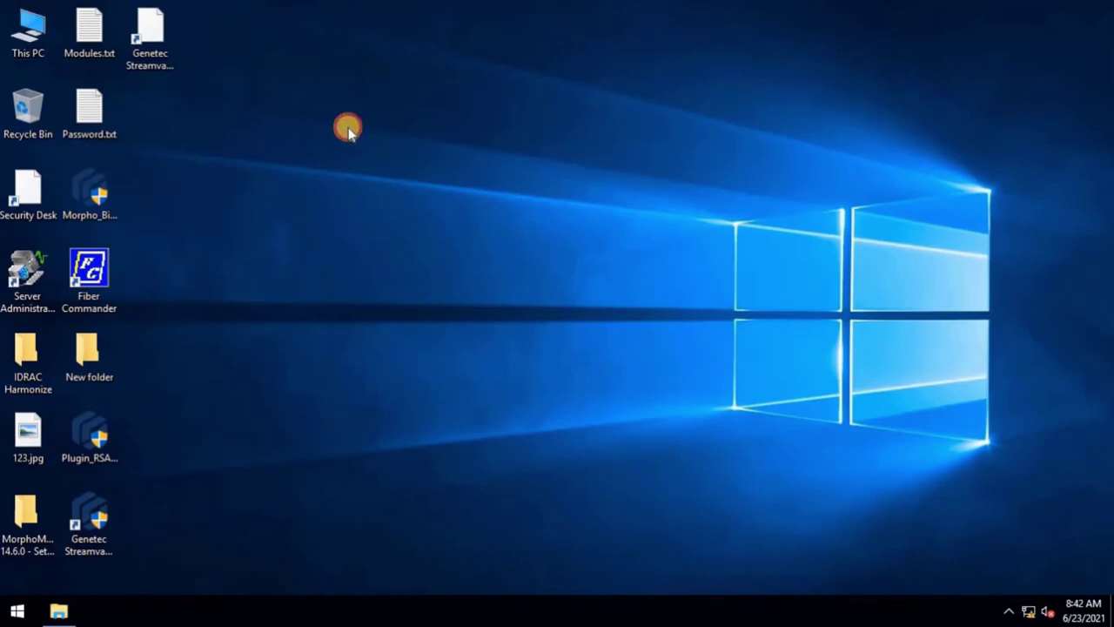
pyautogui.hotkey('ctrl', 'v')
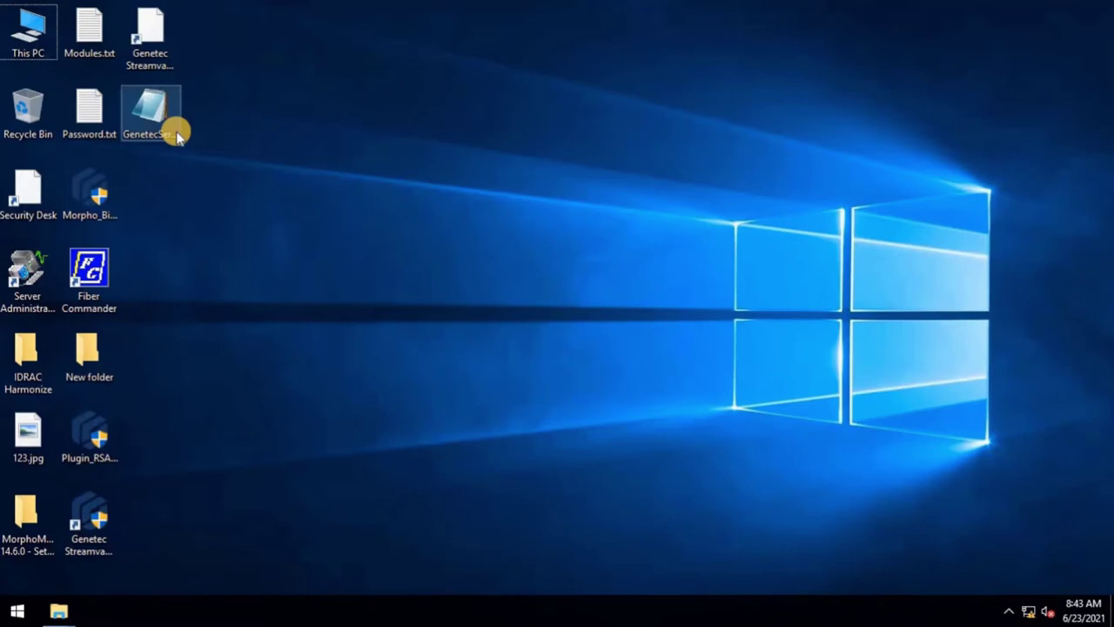
# In Notepad, blank the genetecServer password in the desktop GenetecServer.gconfig, set encrypted to false, and close
pyautogui.doubleClick(174, 134)
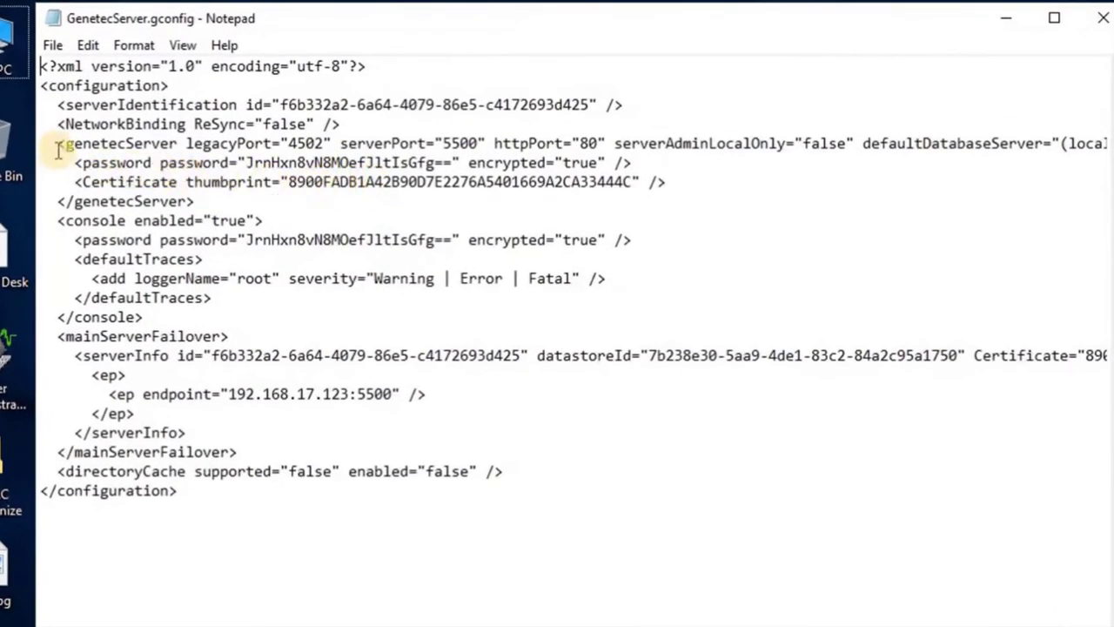
pyautogui.moveTo(435, 163)
pyautogui.mouseDown()
pyautogui.moveTo(409, 163)
pyautogui.moveTo(448, 163)
pyautogui.moveTo(243, 163)
pyautogui.mouseUp()
pyautogui.press('Delete')
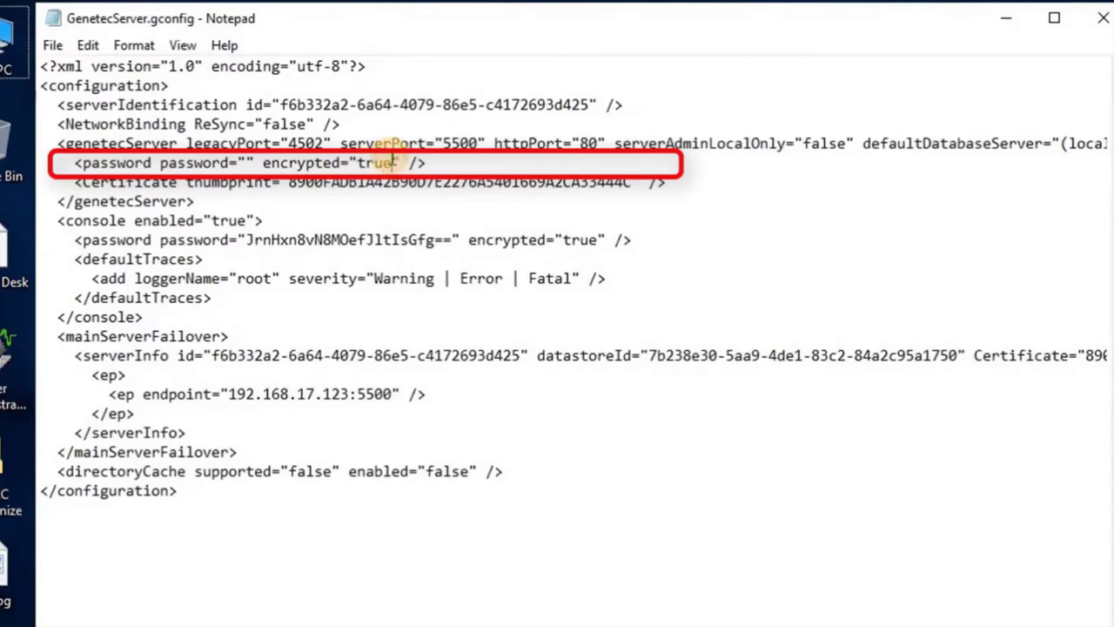
pyautogui.press('BackSpace')
pyautogui.press('BackSpace')
pyautogui.press('BackSpace')
pyautogui.press('BackSpace')
pyautogui.write('f')
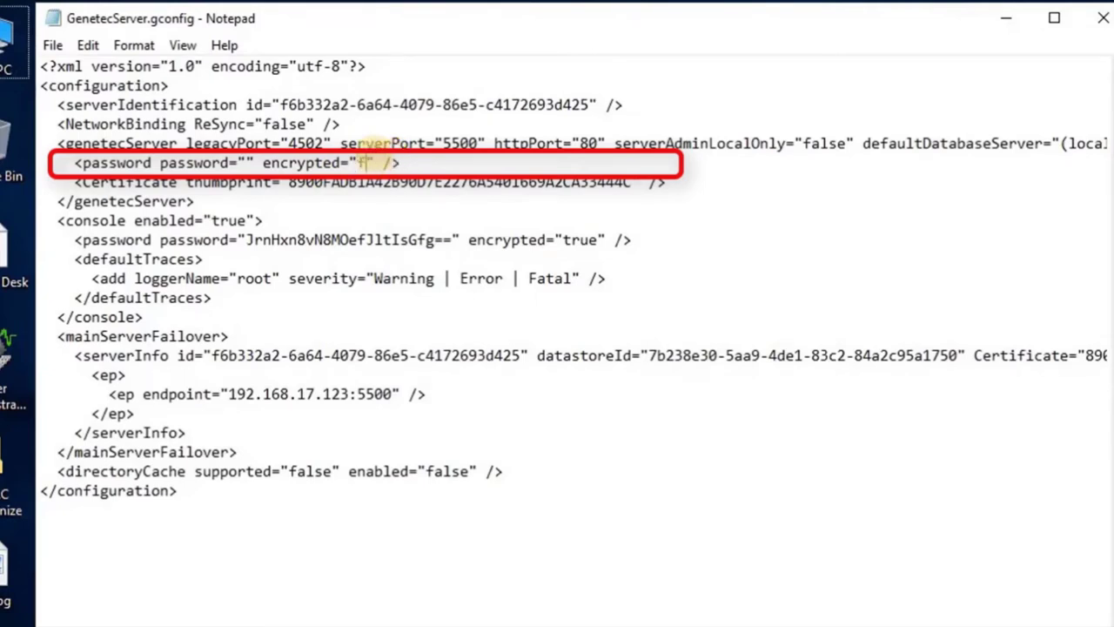
pyautogui.write('alse')
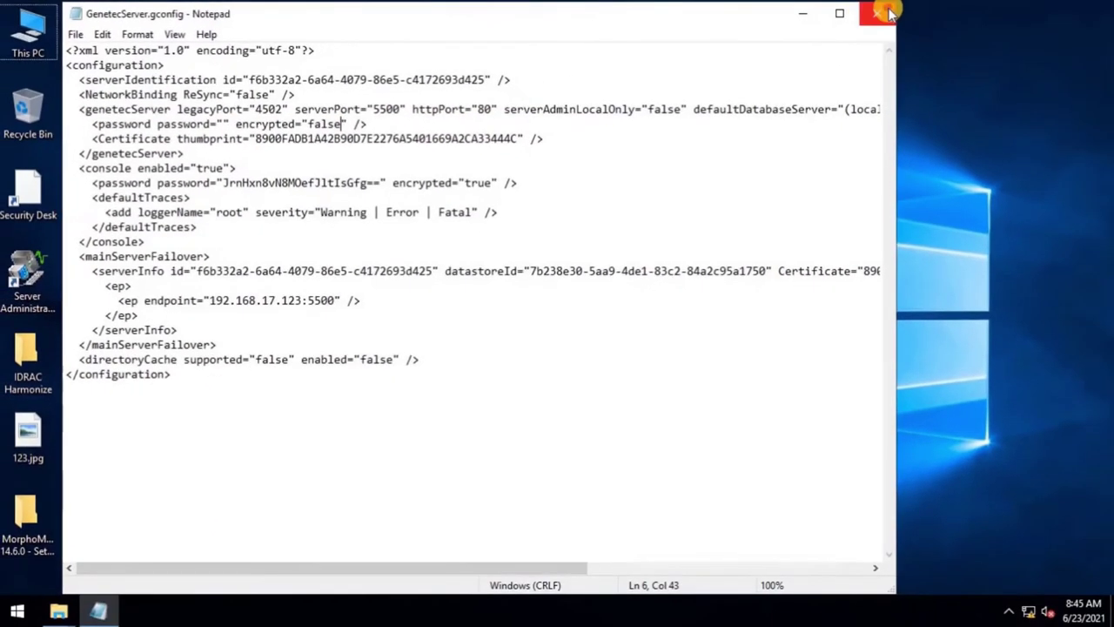
pyautogui.click(1103, 17)
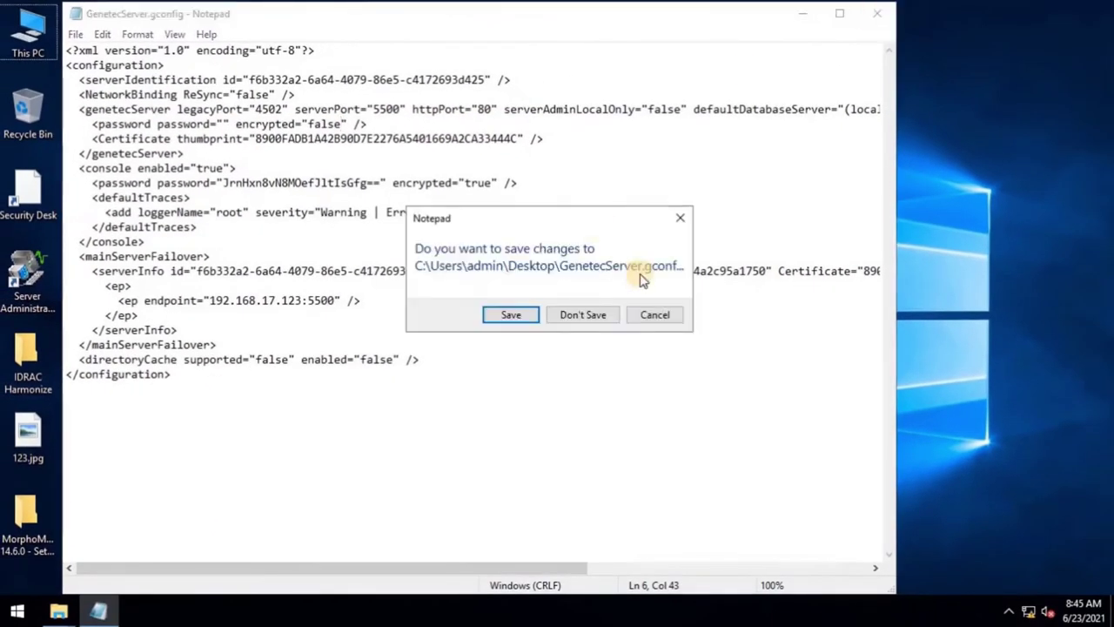
# Save the edited GenetecServer.gconfig and paste it into ConfigurationFiles, replacing the original file
pyautogui.click(525, 317)
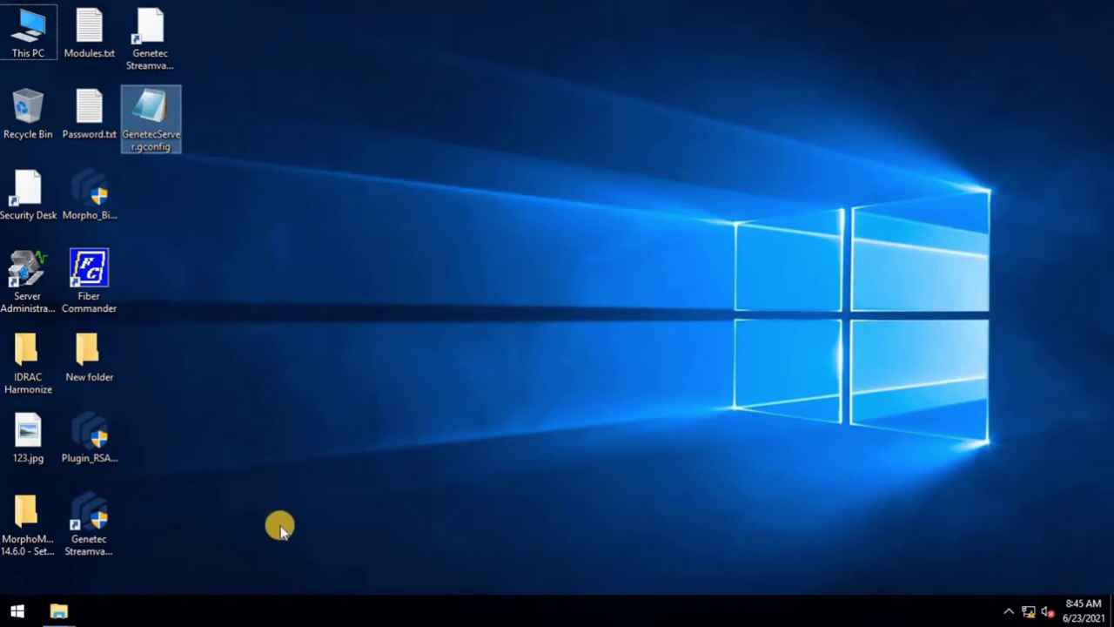
pyautogui.moveTo(70, 612)
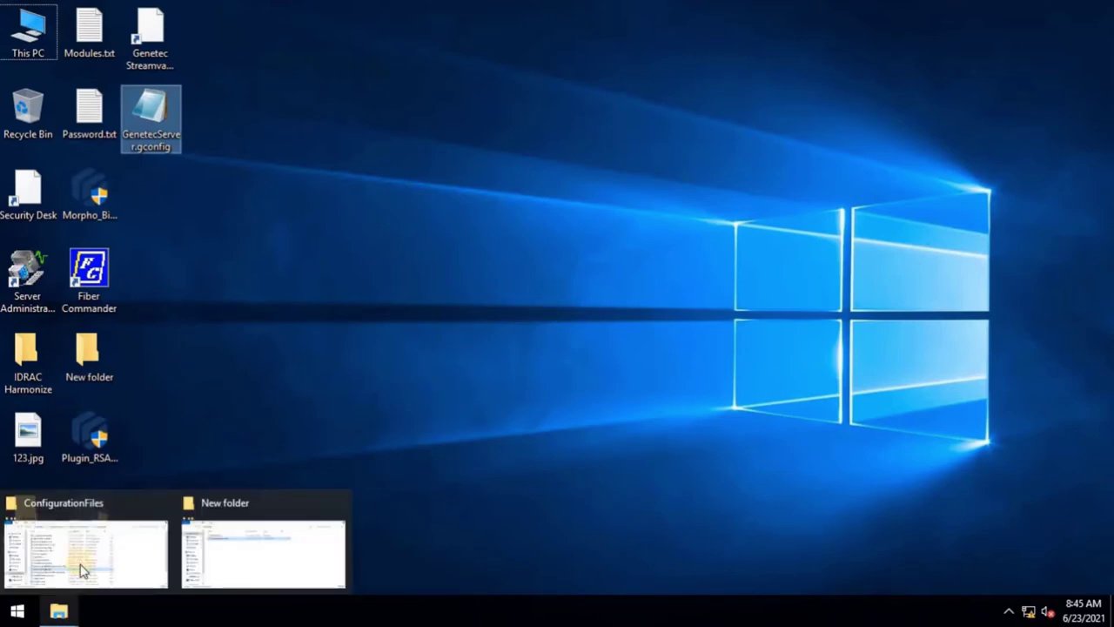
pyautogui.click(83, 570)
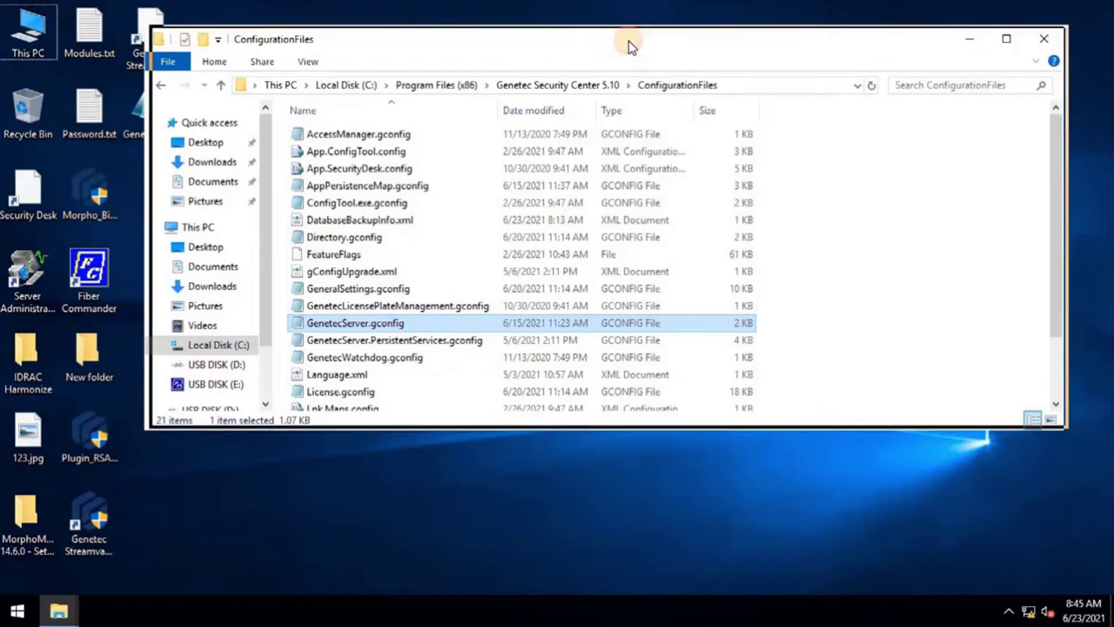
pyautogui.moveTo(631, 46); pyautogui.dragTo(670, 41)
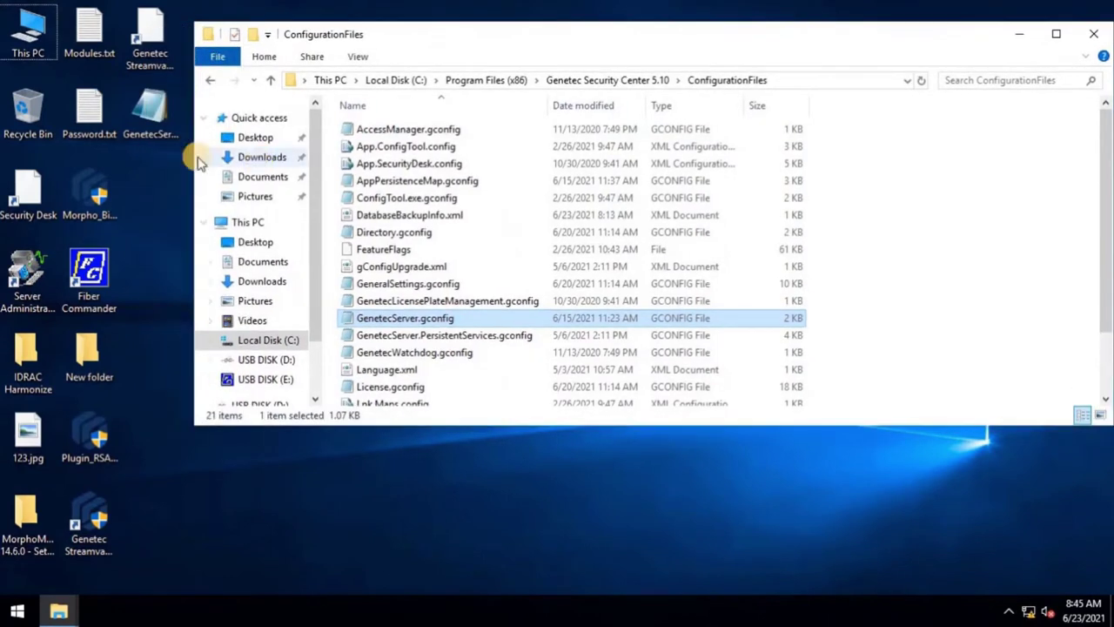
pyautogui.click(158, 125)
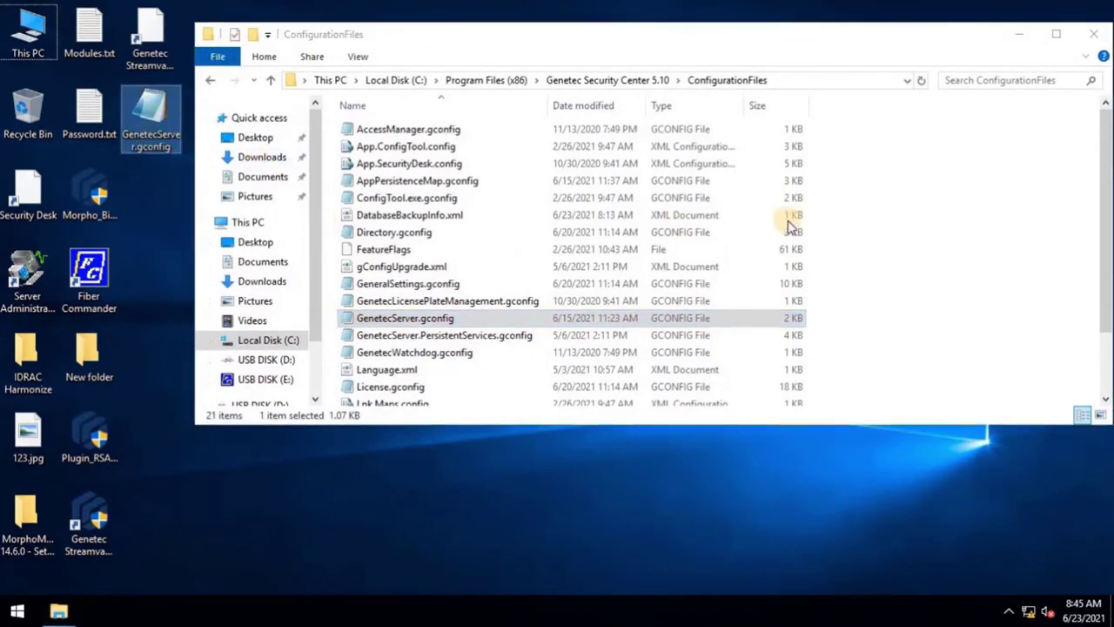
pyautogui.click(903, 239)
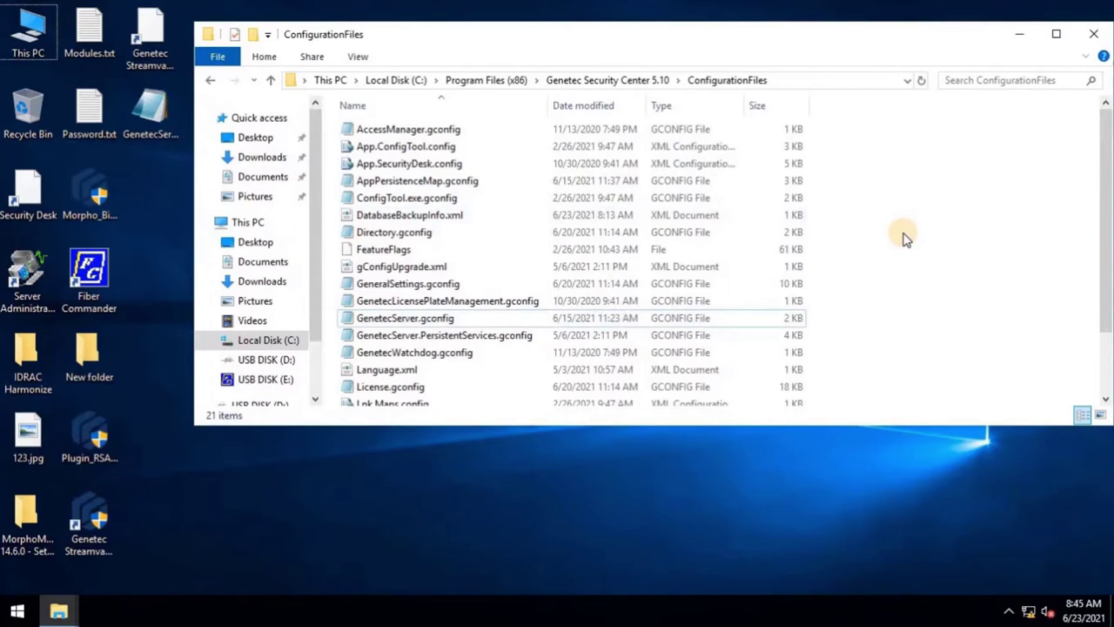
pyautogui.hotkey('ctrl', 'v')
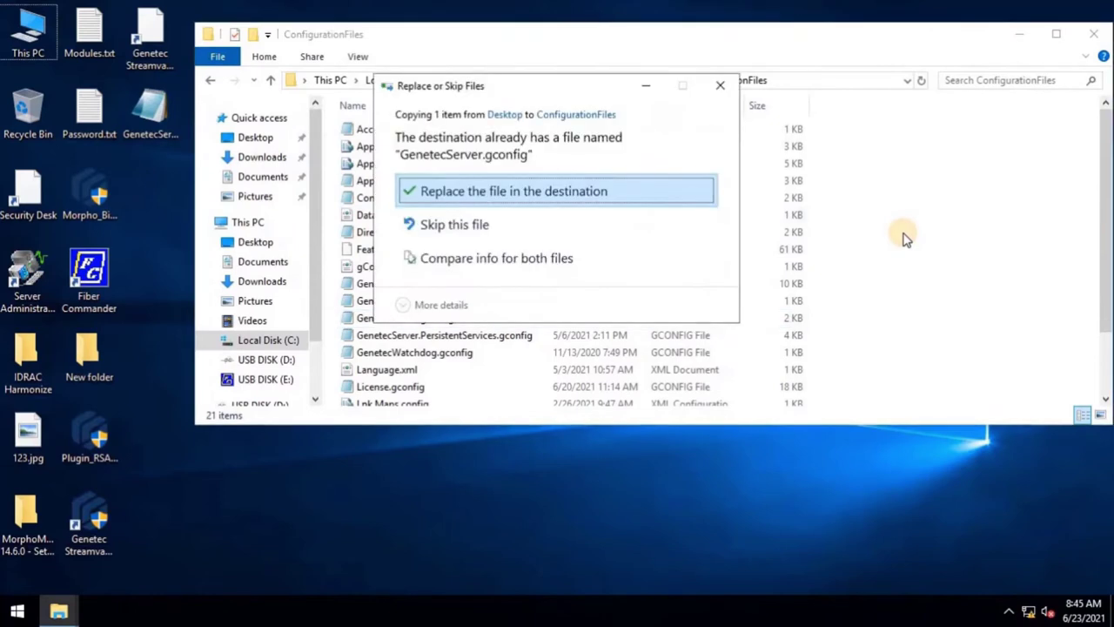
pyautogui.click(540, 193)
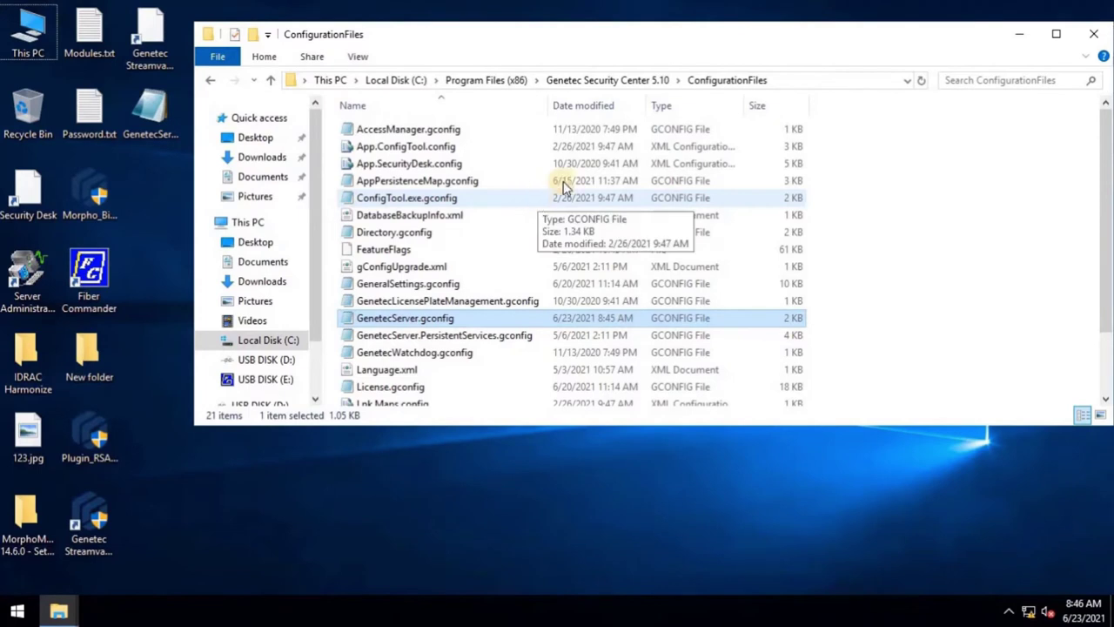
# Restart the Genetec Server service in the Services console, then close Services
pyautogui.click(1098, 35)
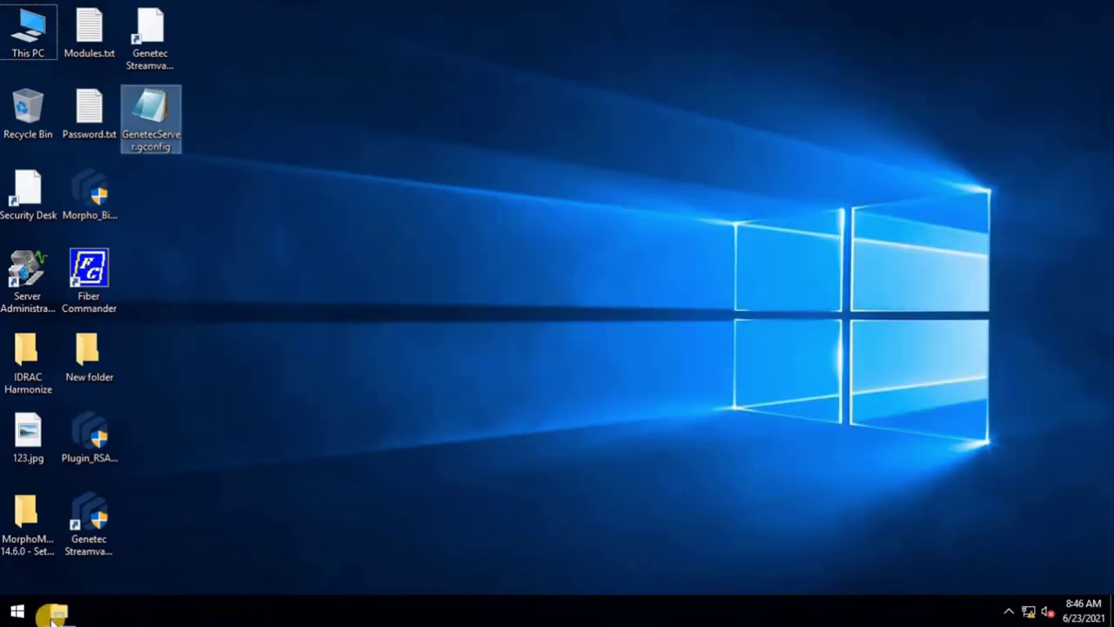
pyautogui.click(33, 615)
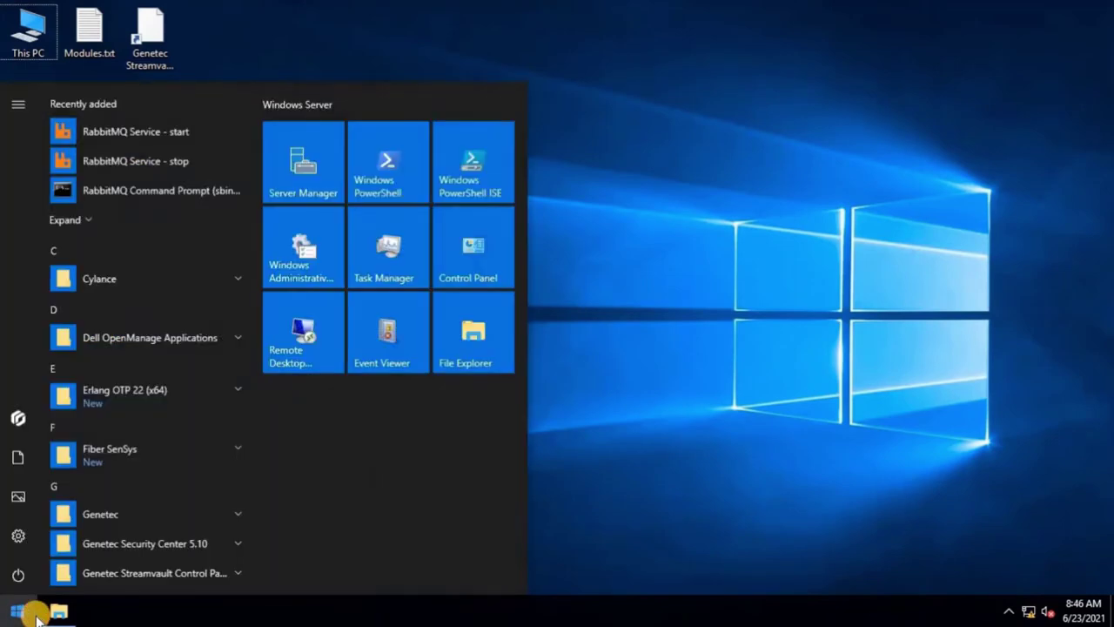
pyautogui.write('ser')
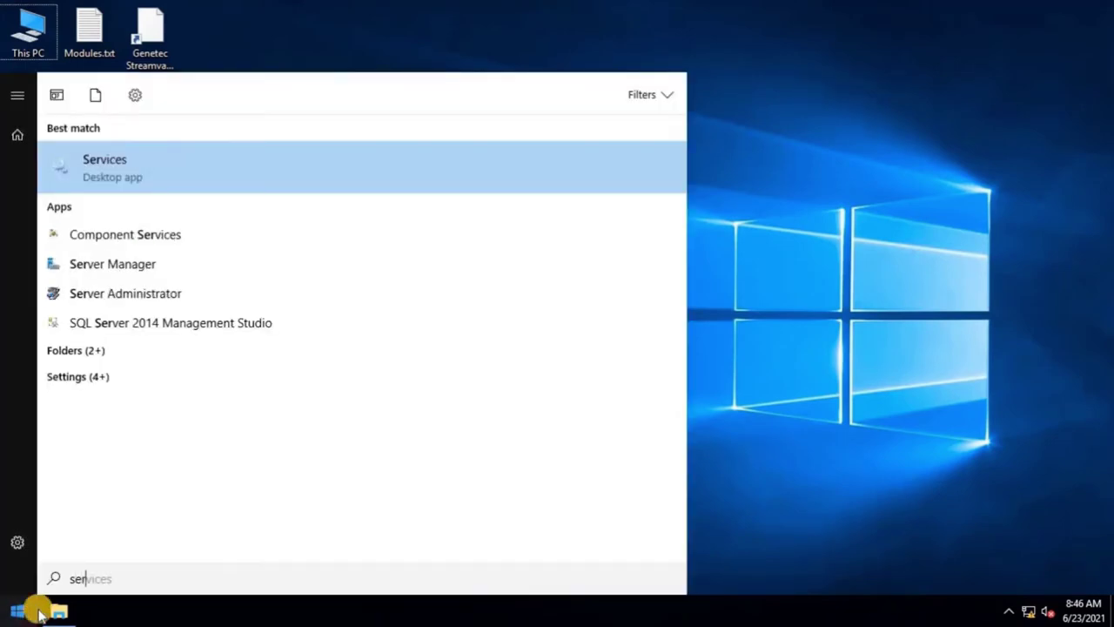
pyautogui.click(316, 167)
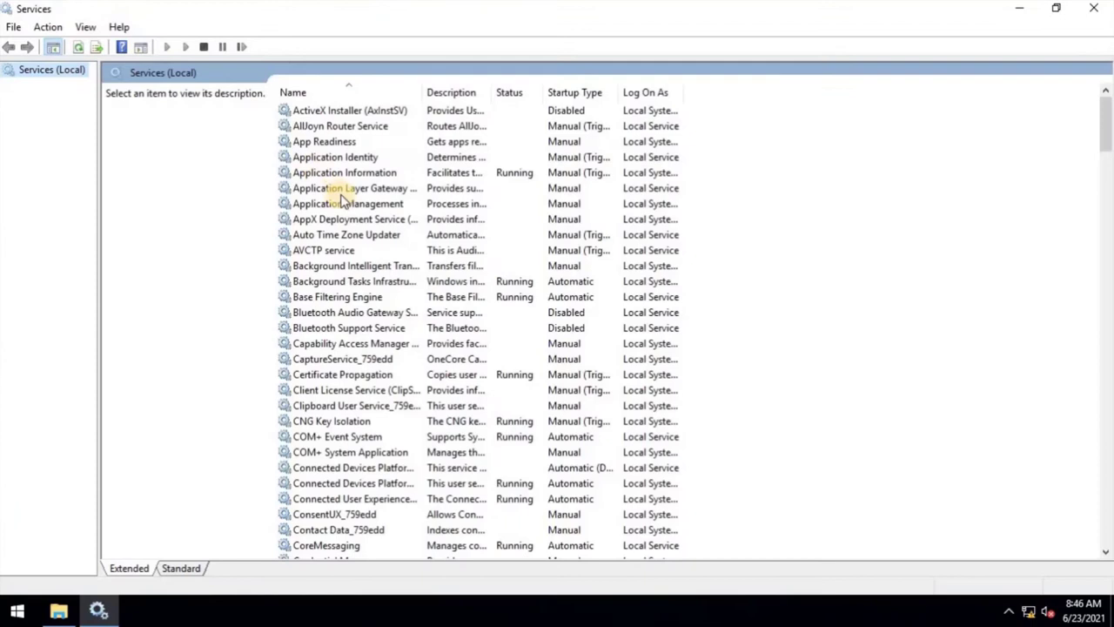
pyautogui.click(344, 201)
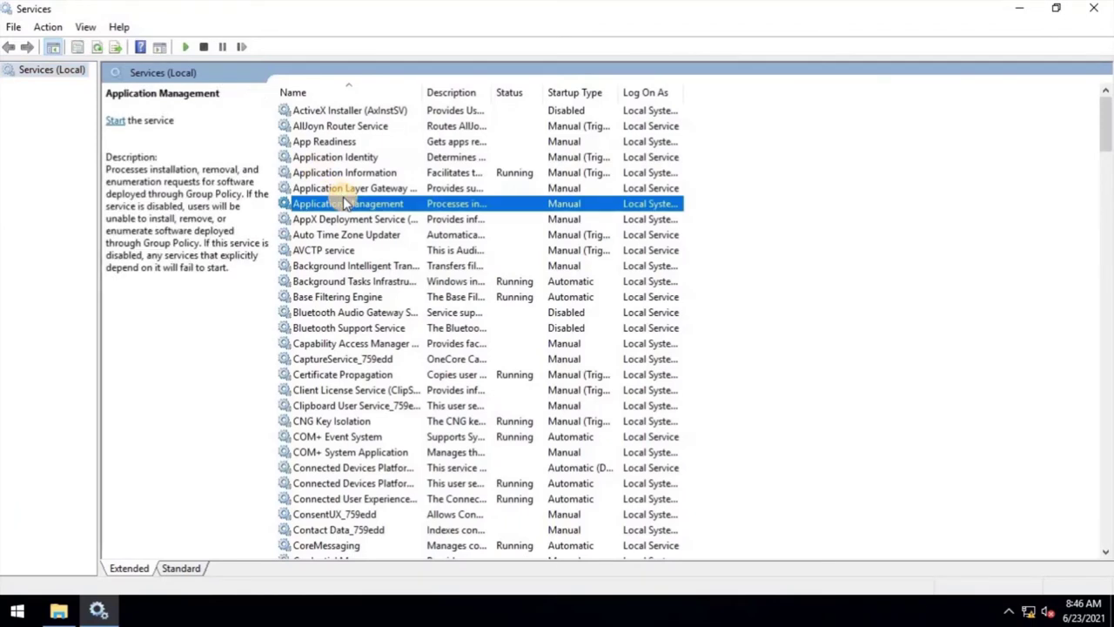
pyautogui.press('g')
pyautogui.press('Down')
pyautogui.press('Down')
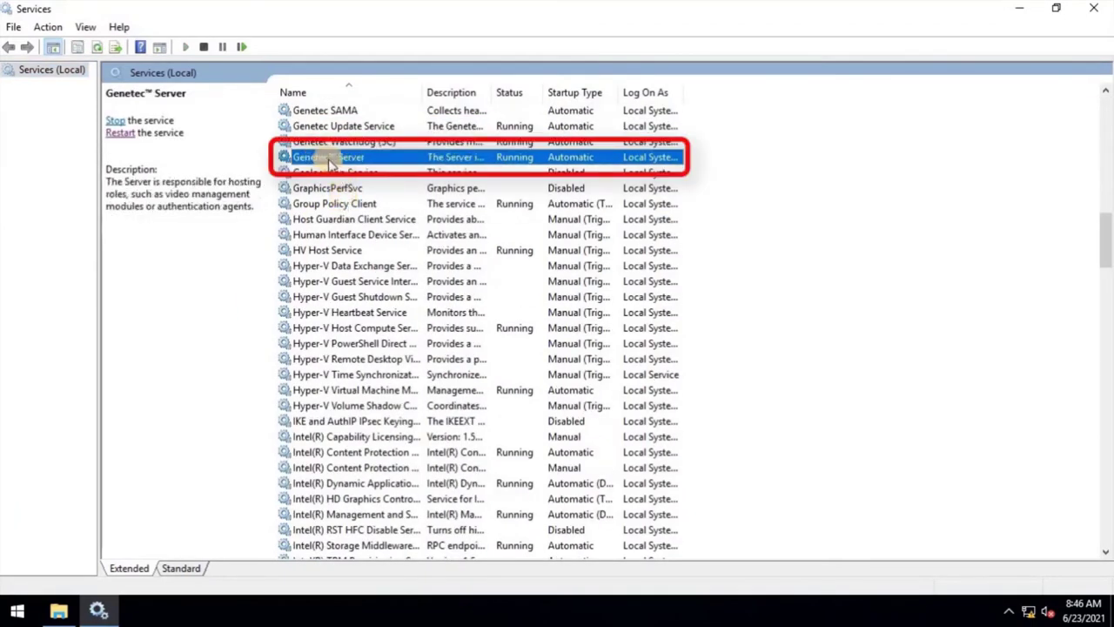
pyautogui.click(112, 120)
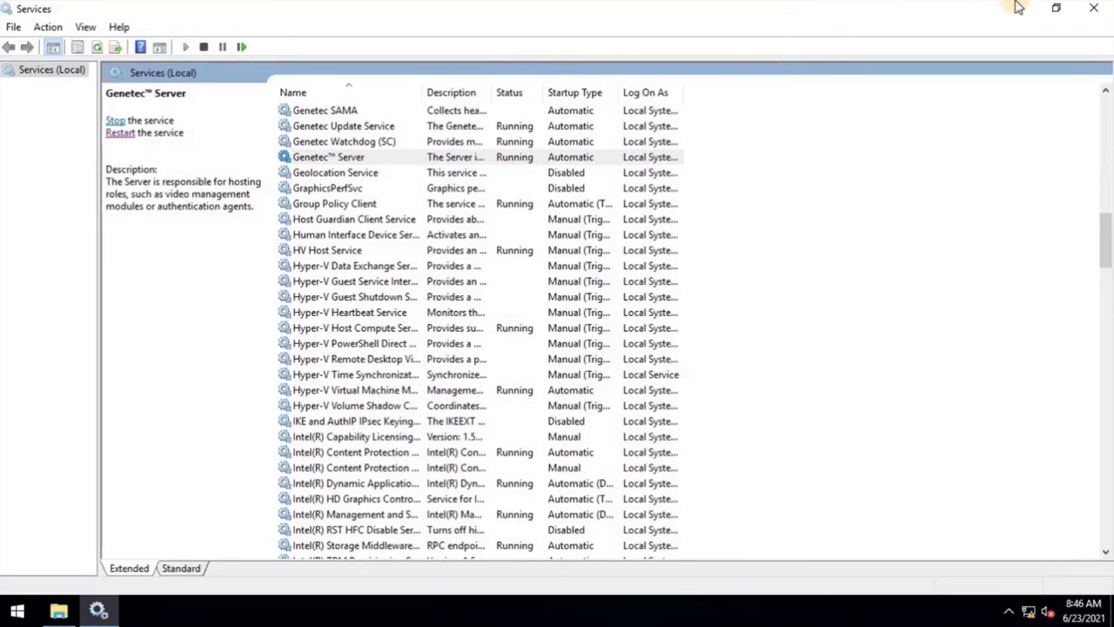
pyautogui.click(1088, 10)
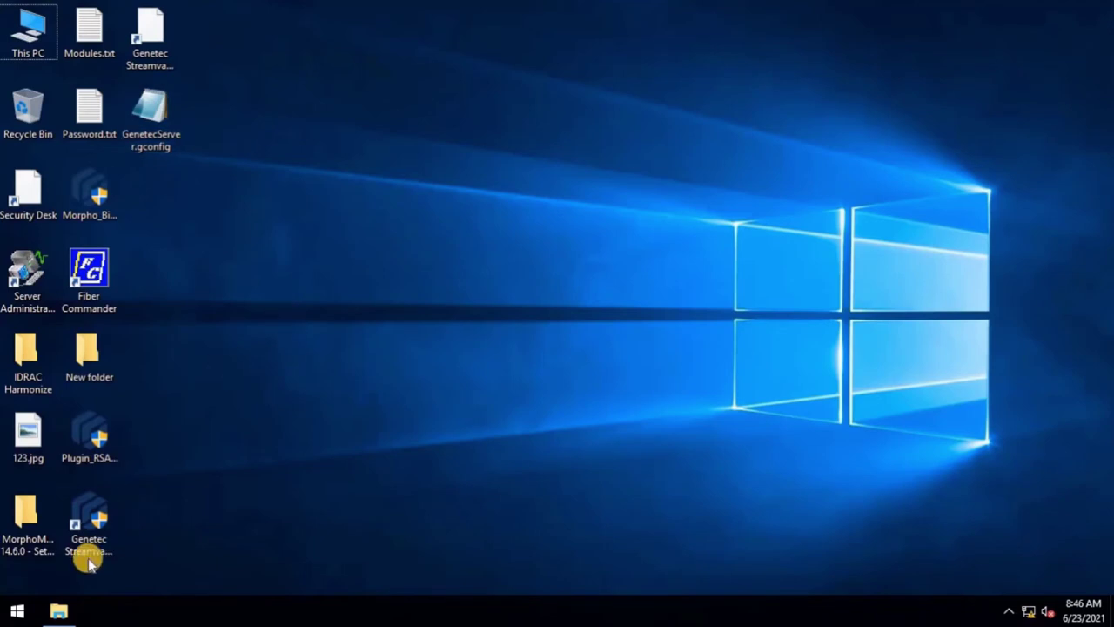
pyautogui.click(8, 616)
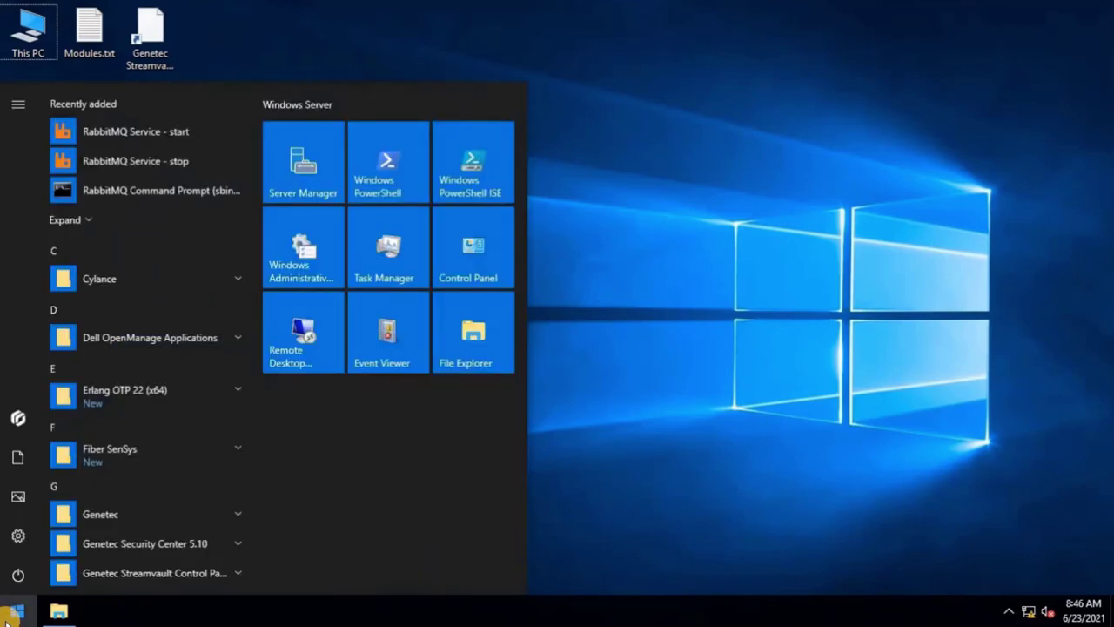
pyautogui.write('in')
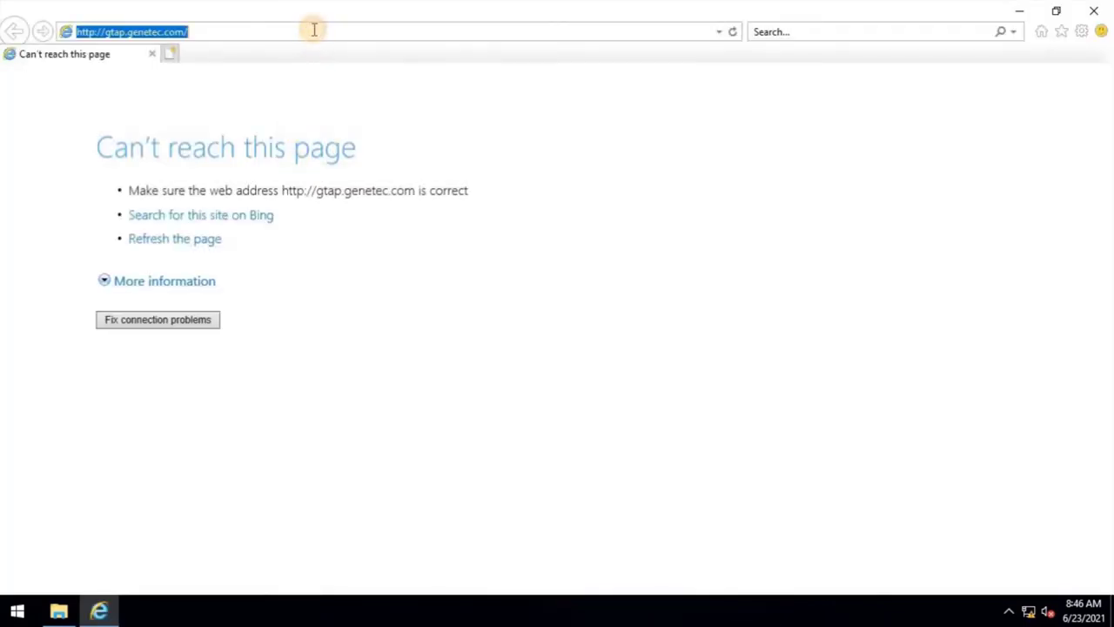
pyautogui.write('localhost/')
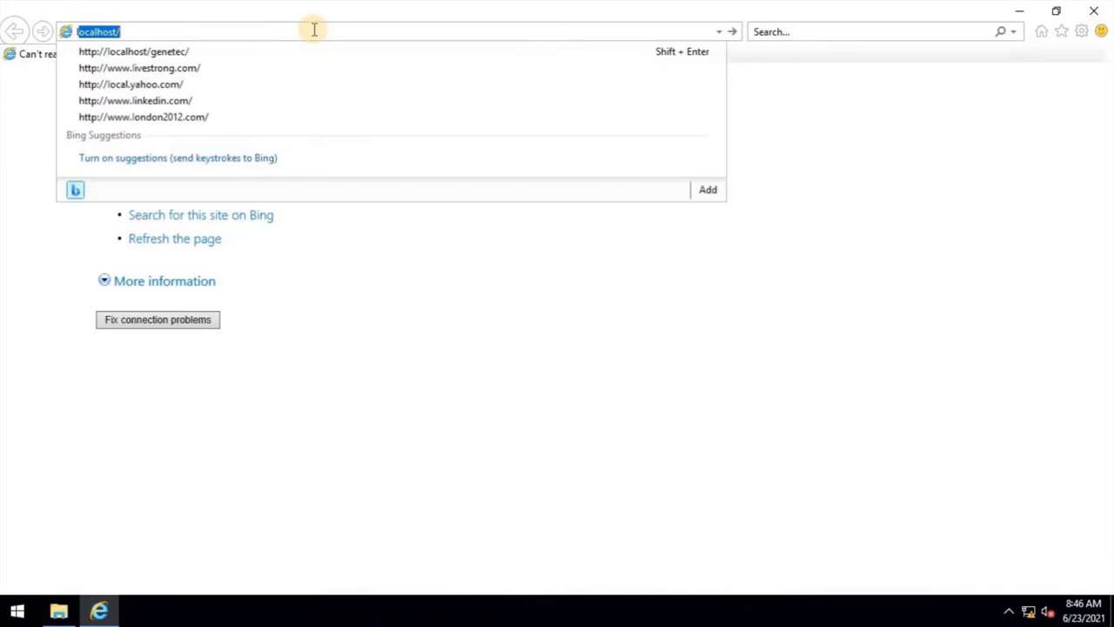
pyautogui.press('Down')
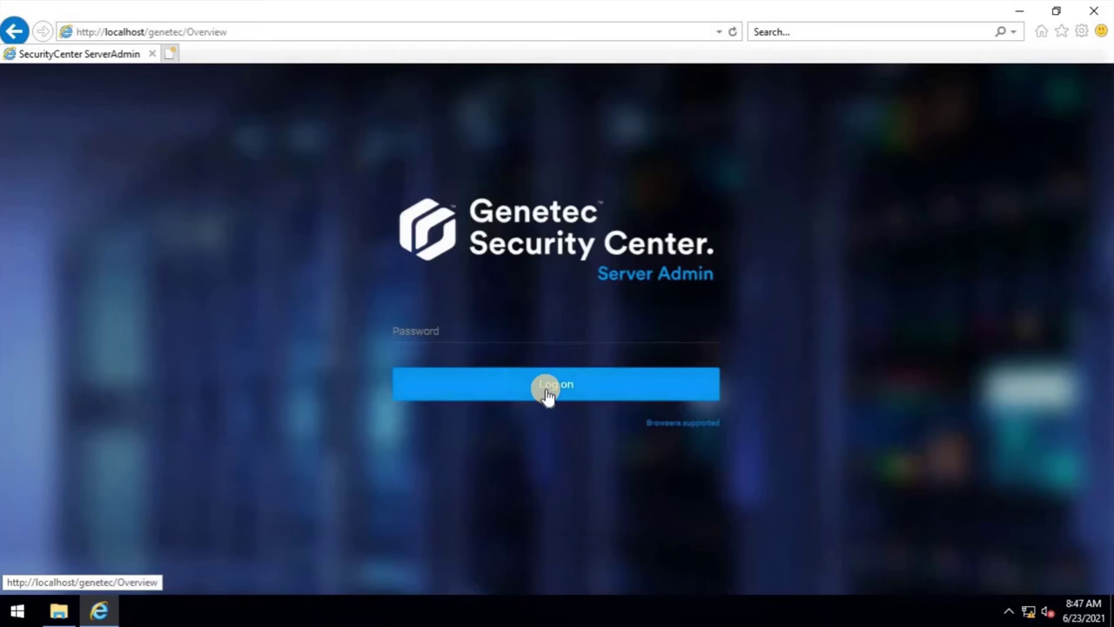
# Log on with the blank password to reach the Server Admin Overview page
pyautogui.click(547, 392)
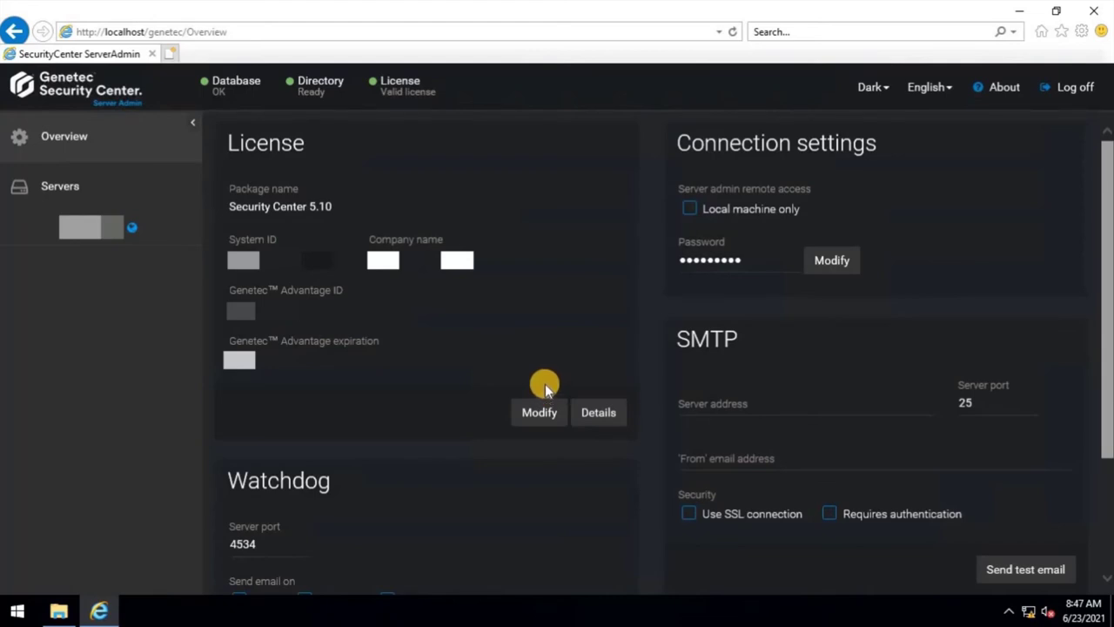
# Modify the Connection settings password, entering and confirming the new password, then save the settings
pyautogui.click(828, 266)
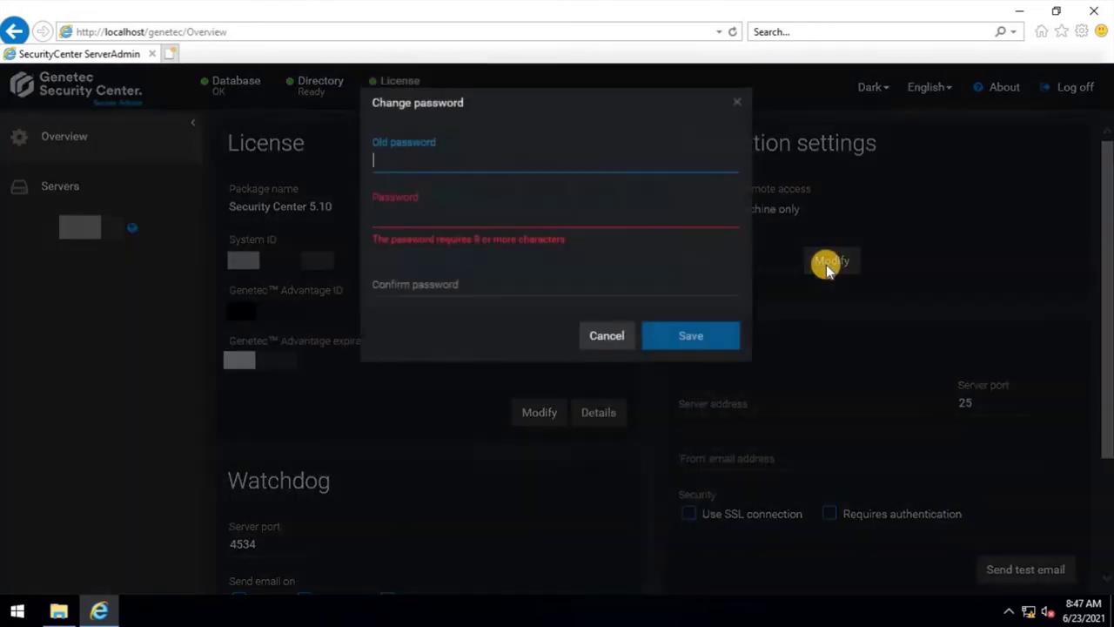
pyautogui.click(448, 209)
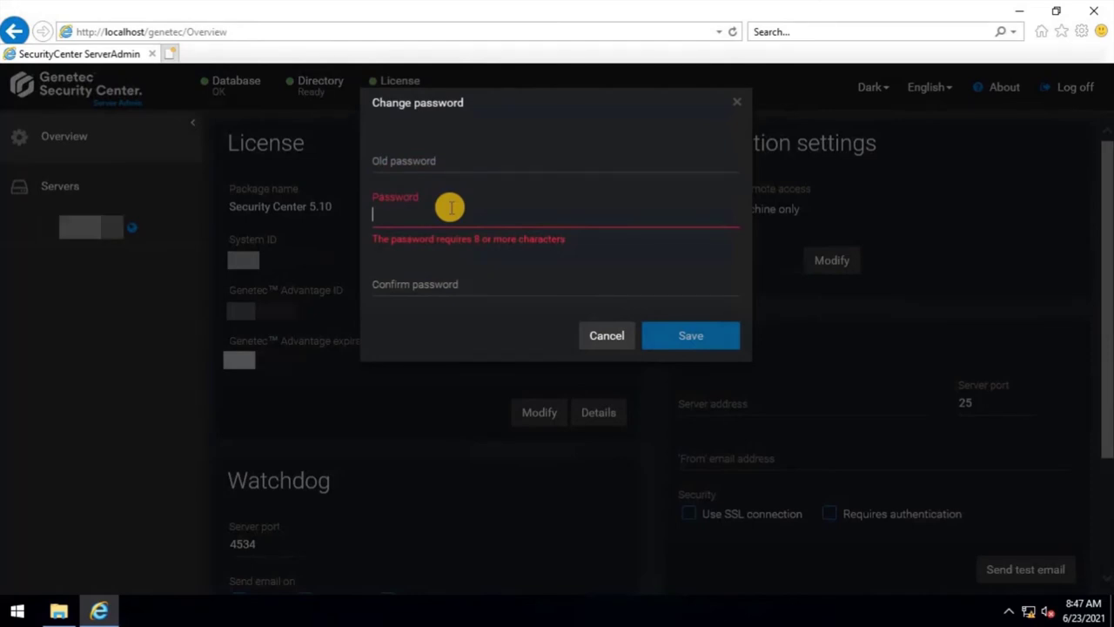
pyautogui.write('•')
pyautogui.moveTo(451, 208); pyautogui.dragTo(355, 219)
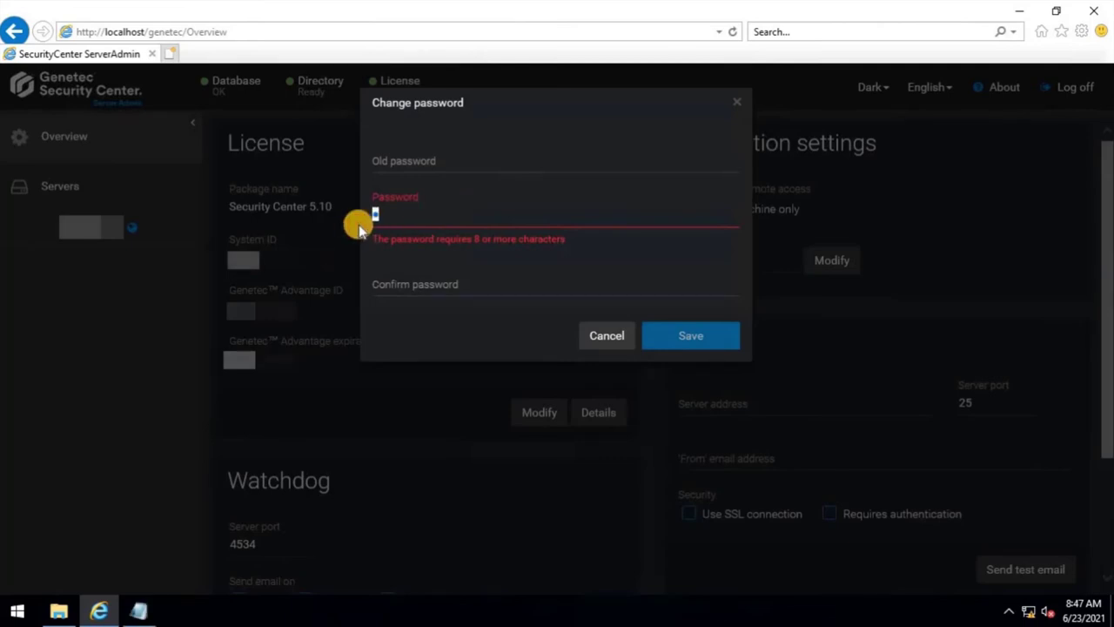
pyautogui.hotkey('ctrl', 'v')
pyautogui.click(421, 268)
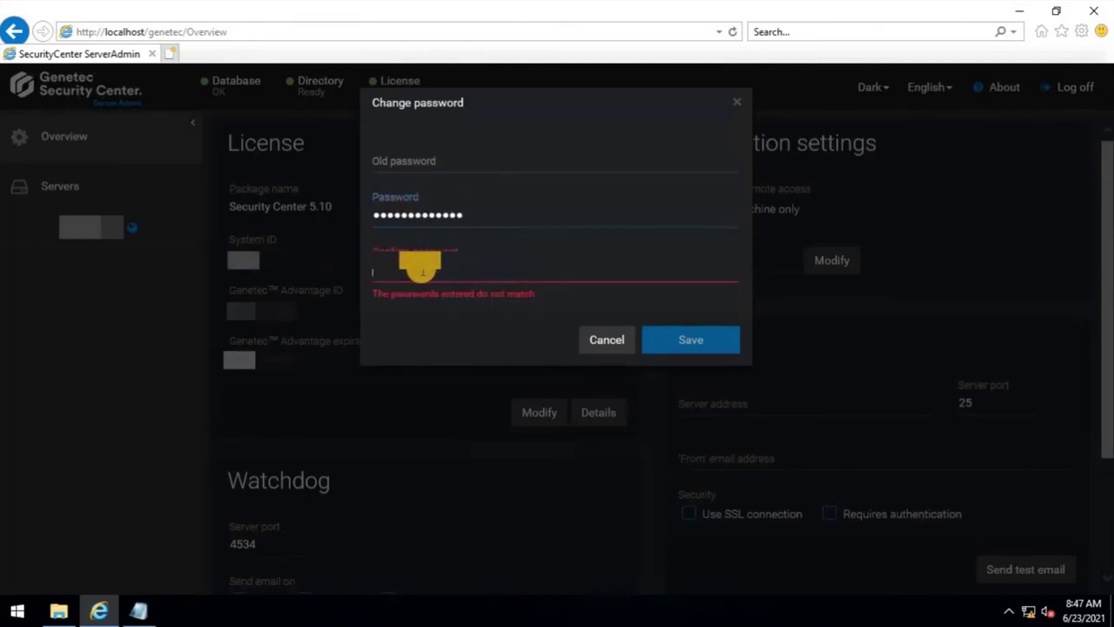
pyautogui.hotkey('ctrl', 'v')
pyautogui.click(682, 324)
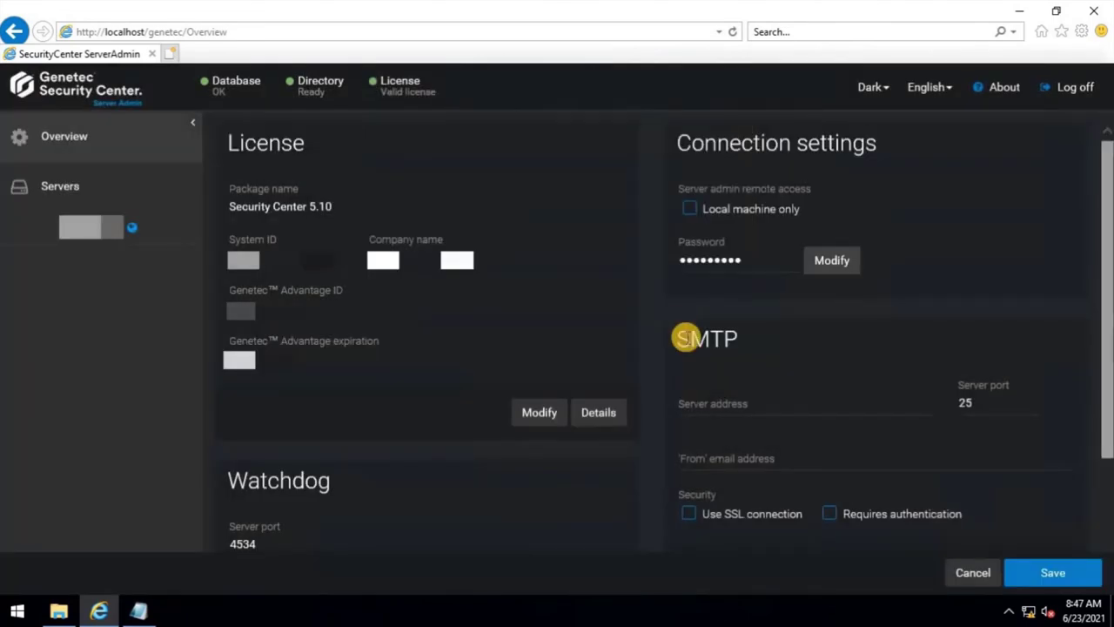
pyautogui.click(1055, 574)
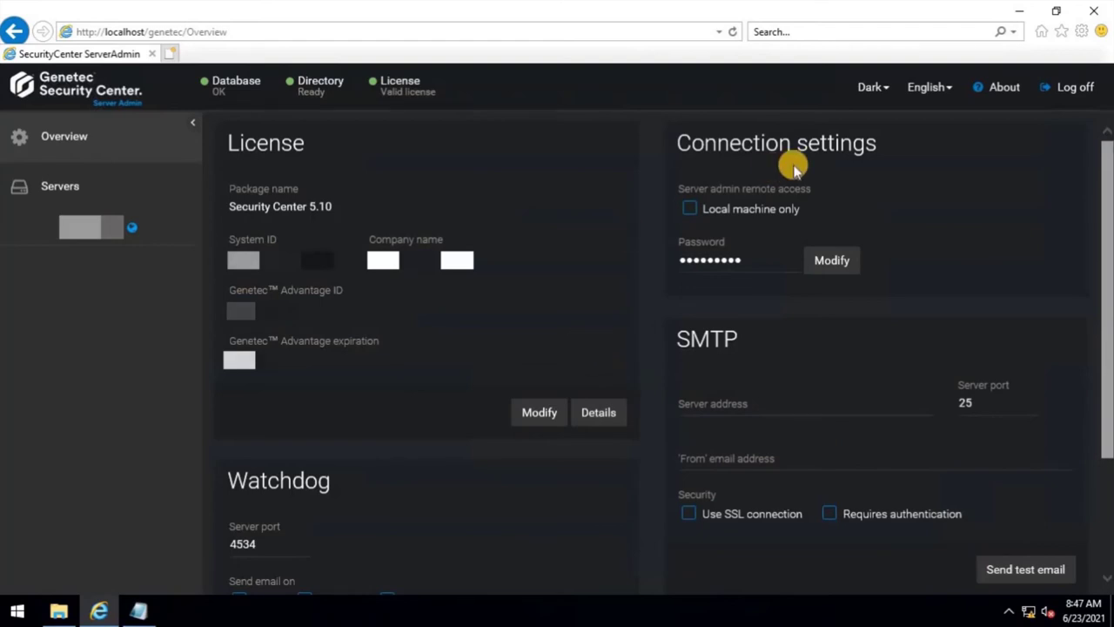
# Log off, check that a blank password is rejected, then log back on with the new password
pyautogui.click(1064, 94)
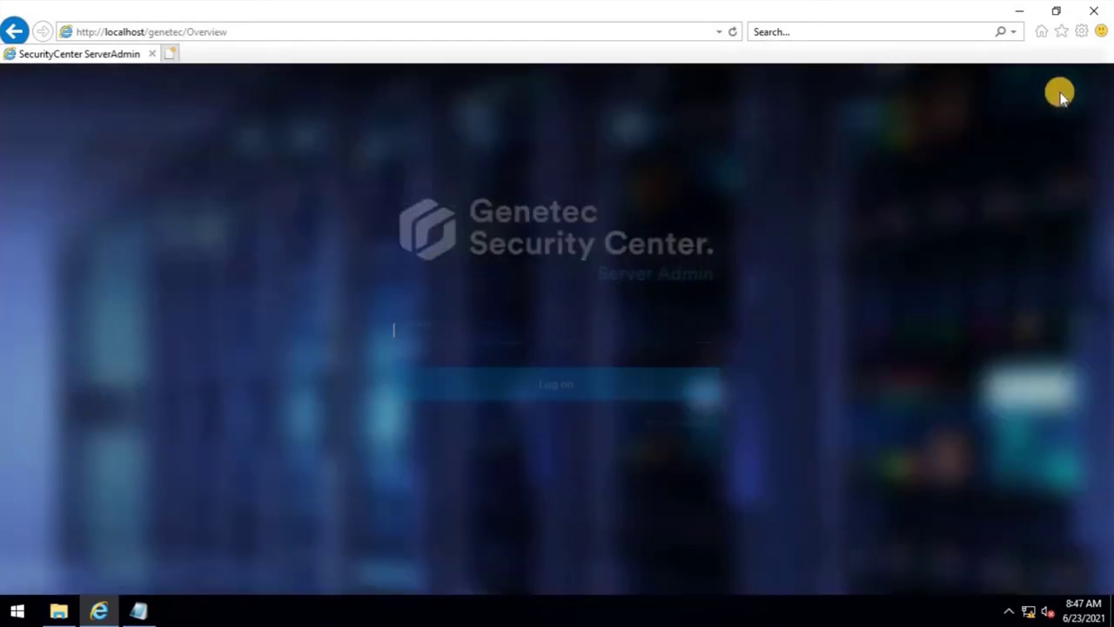
pyautogui.click(500, 396)
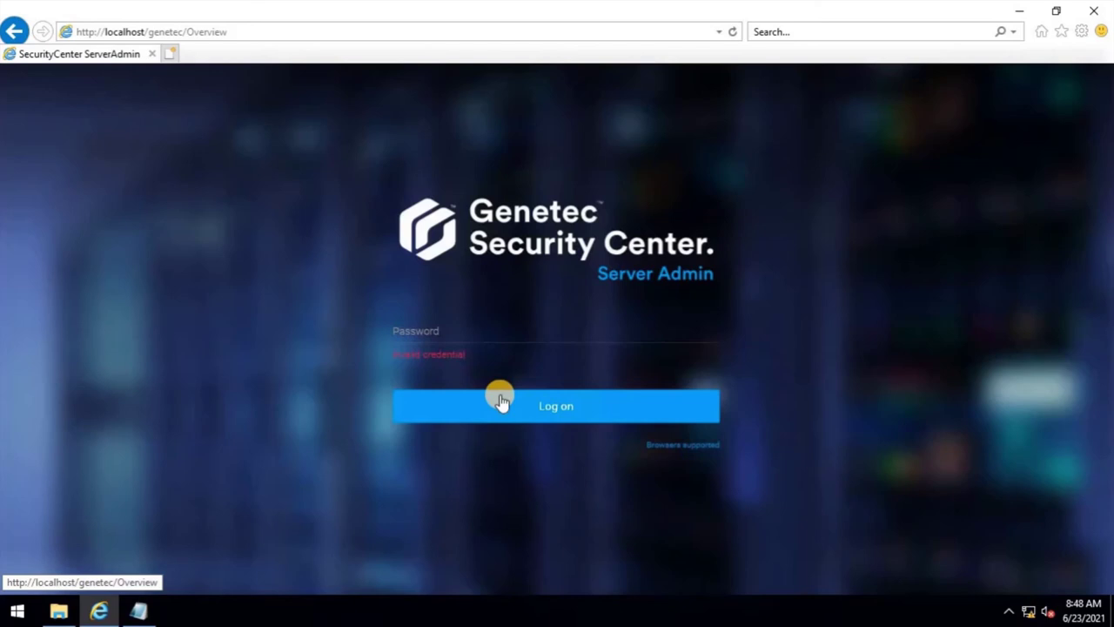
pyautogui.click(496, 332)
pyautogui.hotkey('ctrl', 'v')
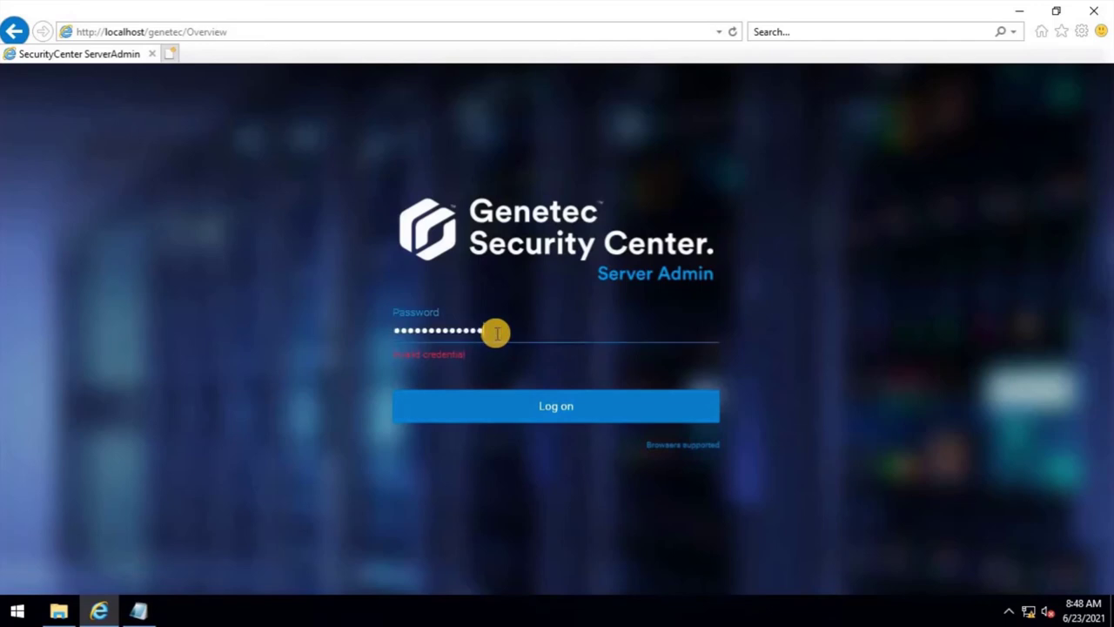
pyautogui.click(513, 409)
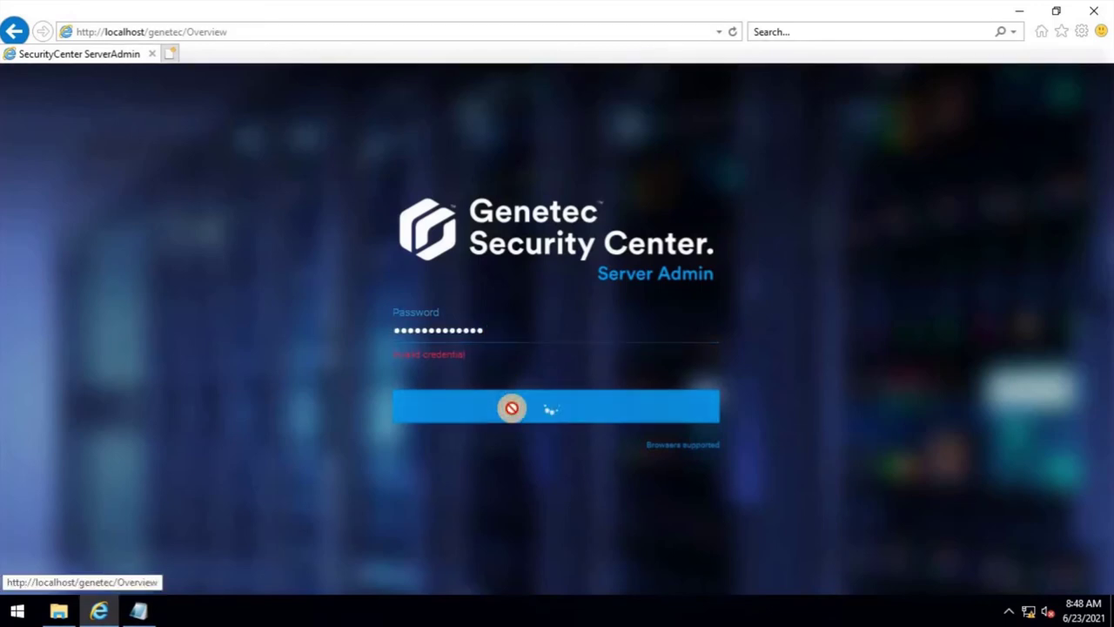